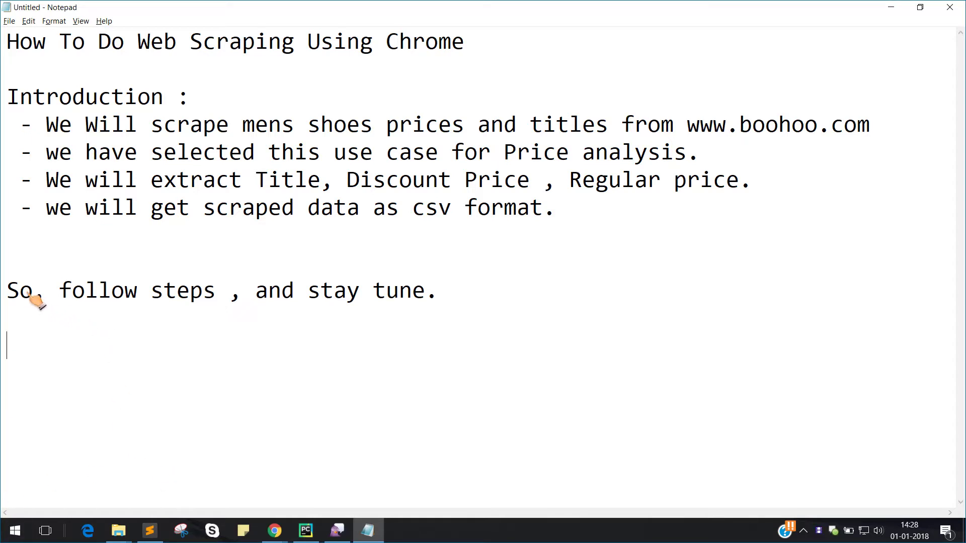
Review the closing line of the boohoo shoe-scraping notes, then switch to Chrome.
{"action": "mouse_move", "coordinate": [45, 290]}
{"action": "left_mouse_down"}
{"action": "mouse_move", "coordinate": [267, 288]}
{"action": "mouse_move", "coordinate": [361, 303]}
{"action": "mouse_move", "coordinate": [470, 344]}
{"action": "left_mouse_up"}
{"action": "left_click", "coordinate": [469, 344]}
{"action": "key", "text": "alt+Tab"}
Open Chrome's developer tools and switch to the Web Scraper panel.
{"action": "left_click", "coordinate": [516, 182]}
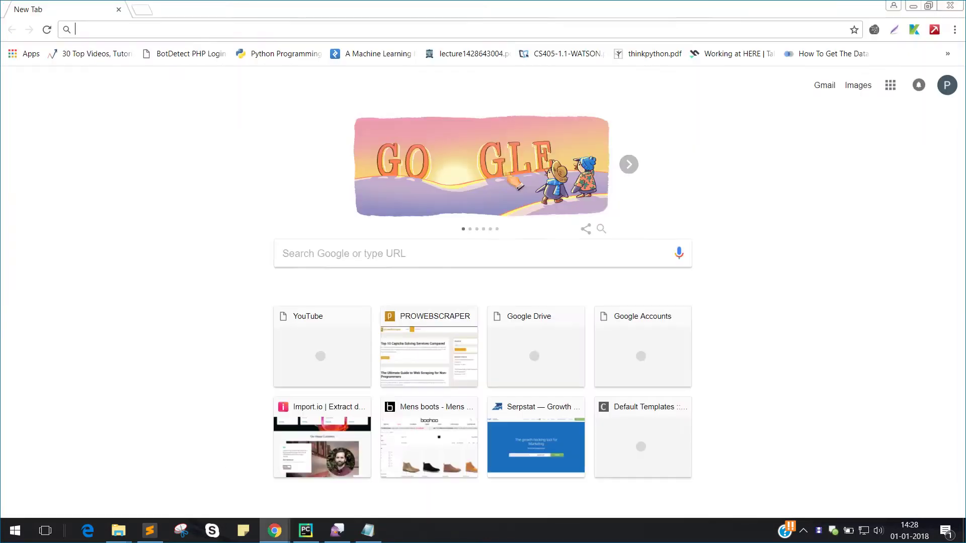
{"action": "left_click", "coordinate": [954, 30]}
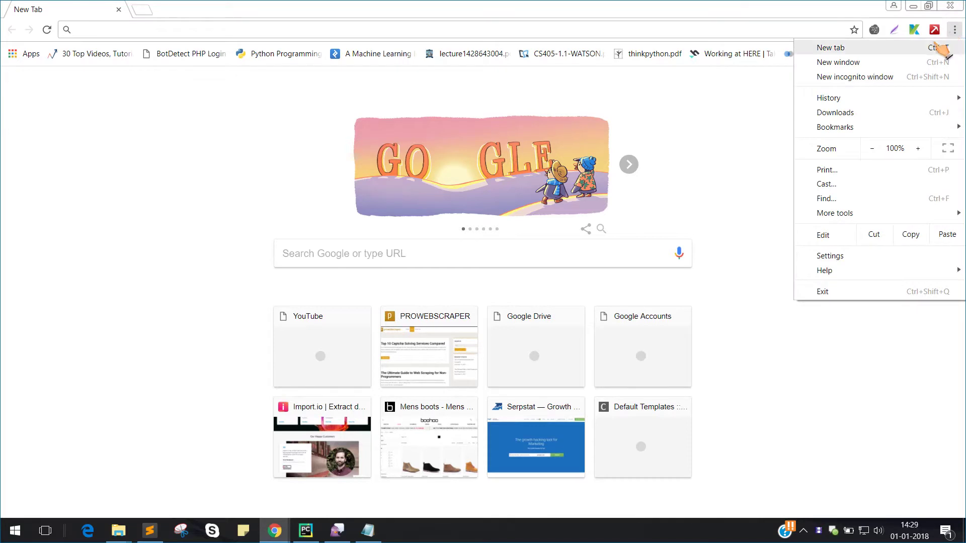
{"action": "mouse_move", "coordinate": [835, 213]}
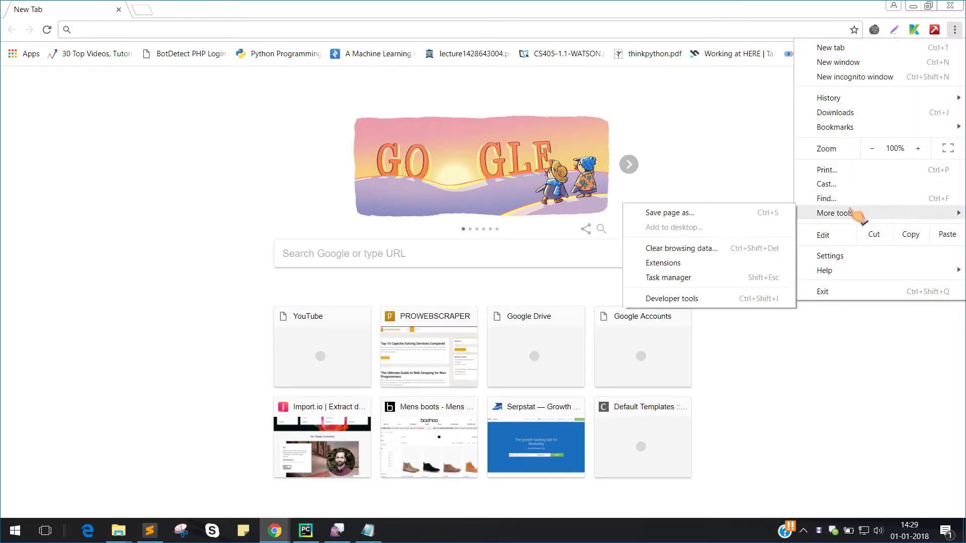
{"action": "left_click", "coordinate": [679, 299]}
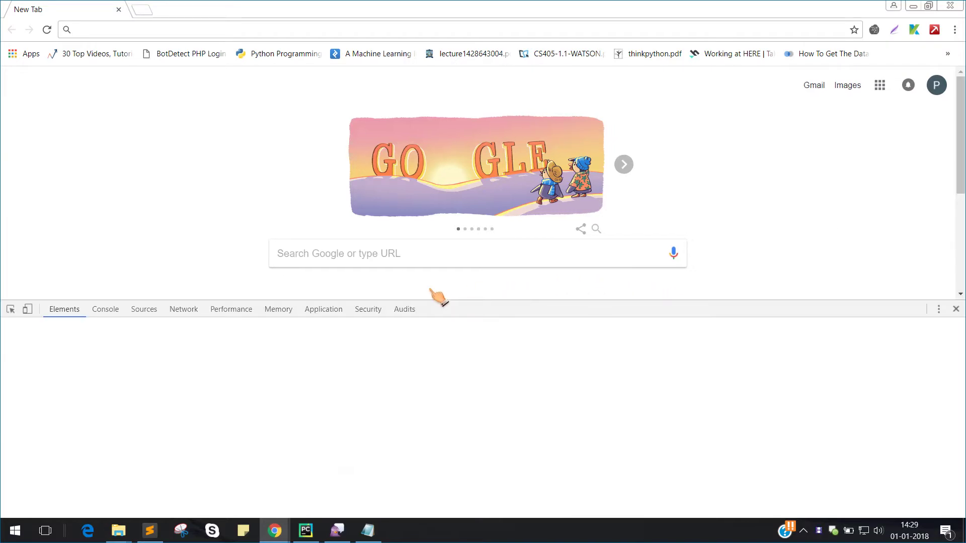
{"action": "left_click", "coordinate": [453, 311]}
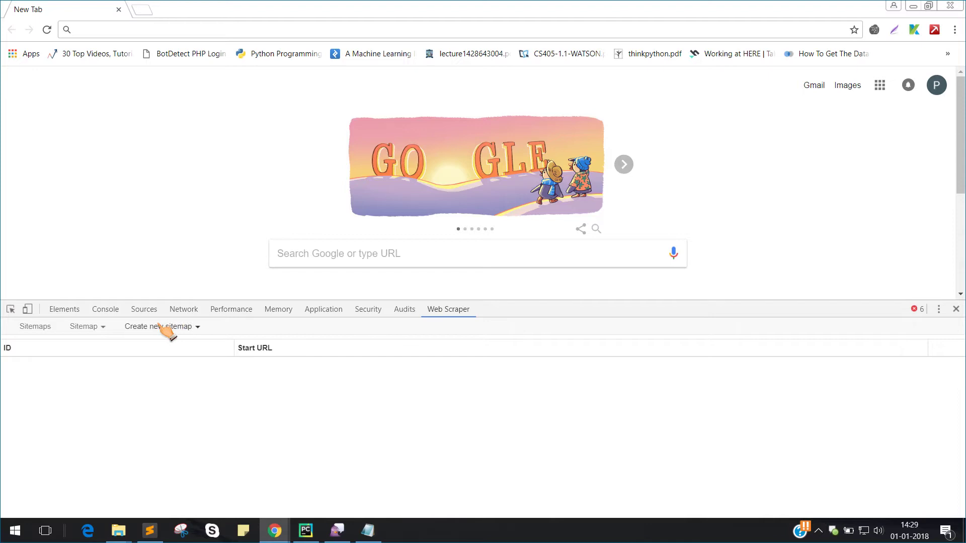
Start a new sitemap named boohoo-shoes.
{"action": "left_click", "coordinate": [183, 328]}
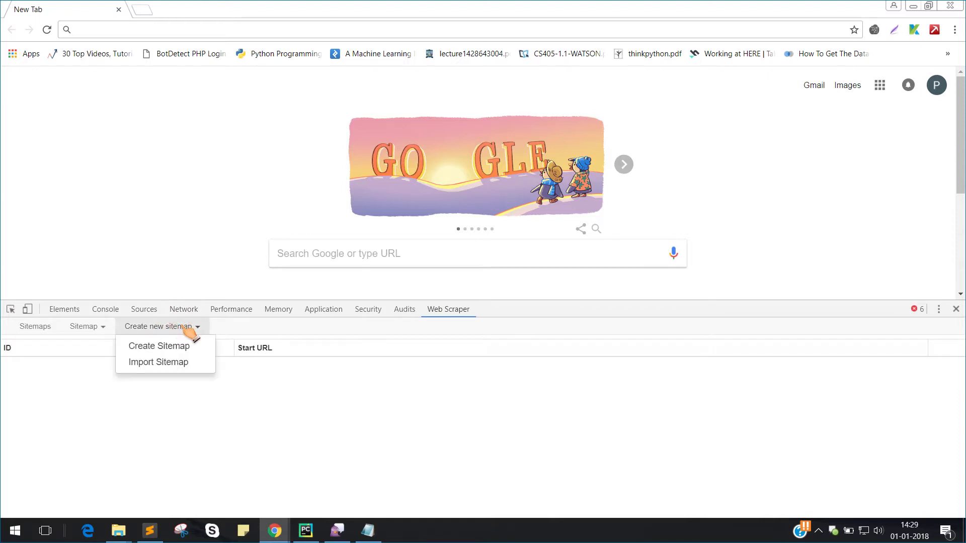
{"action": "left_click", "coordinate": [181, 351]}
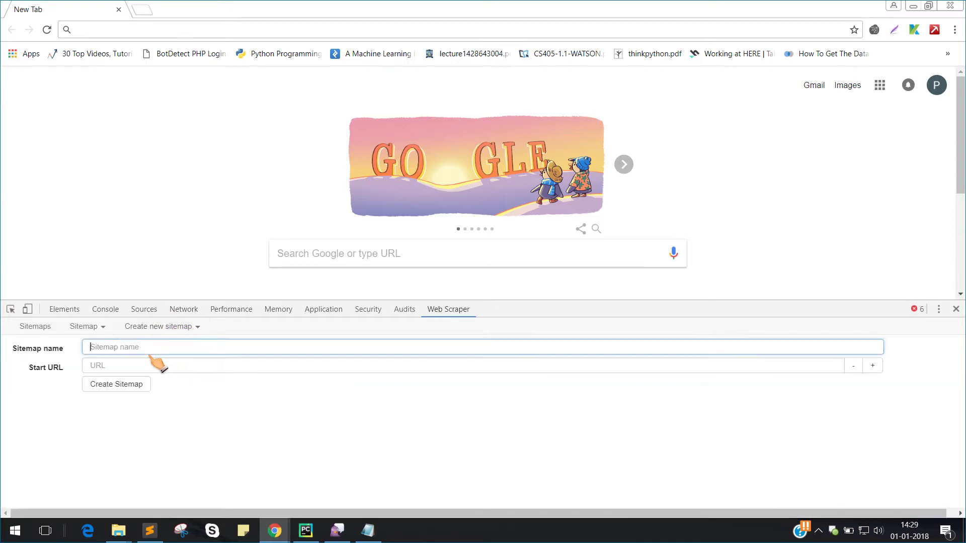
{"action": "type", "text": "boo"}
{"action": "key", "text": "BackSpace"}
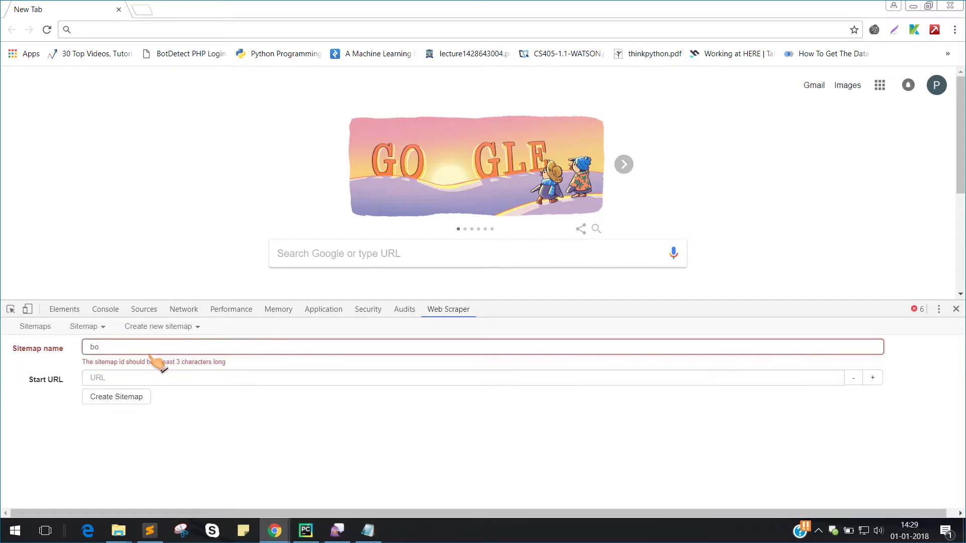
{"action": "type", "text": "ohoo-shoes"}
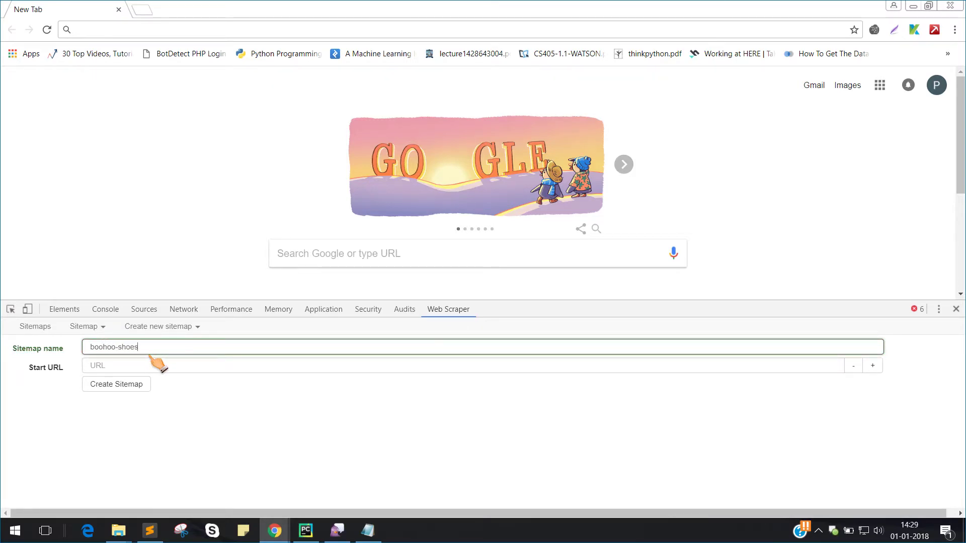
{"action": "left_click", "coordinate": [156, 364]}
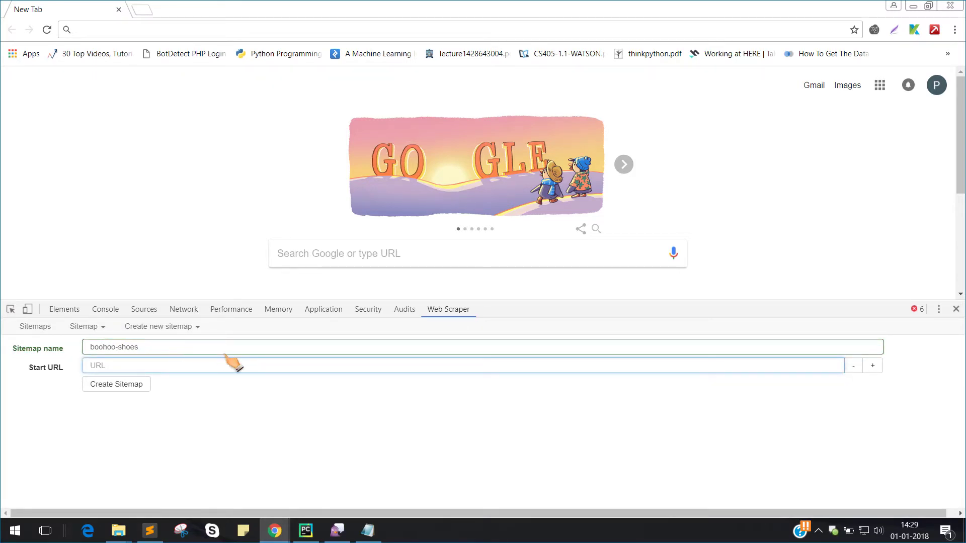
Load boohoo.com in the browser and go to its men's section.
{"action": "left_click", "coordinate": [102, 30]}
{"action": "type", "text": "bo"}
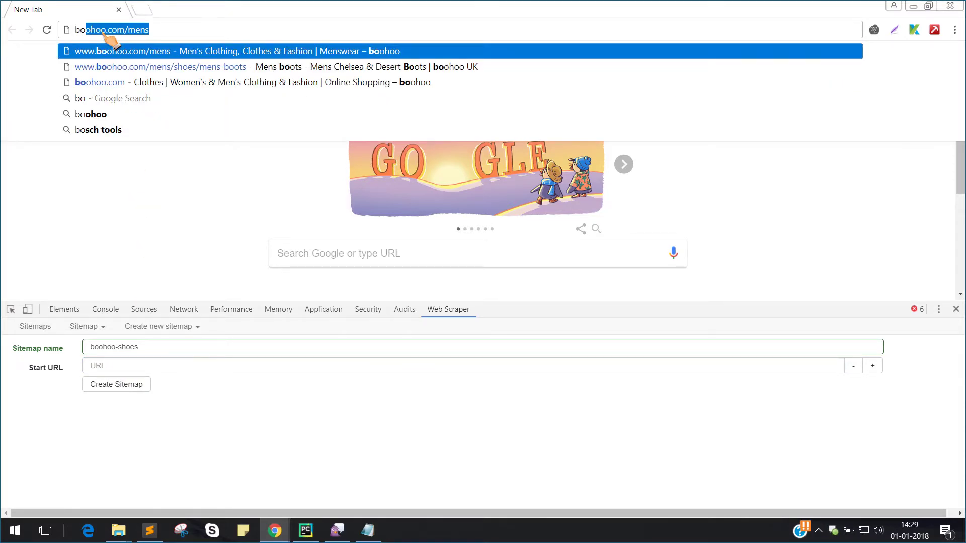
{"action": "key", "text": "Down"}
{"action": "key", "text": "Down"}
{"action": "key", "text": "Return"}
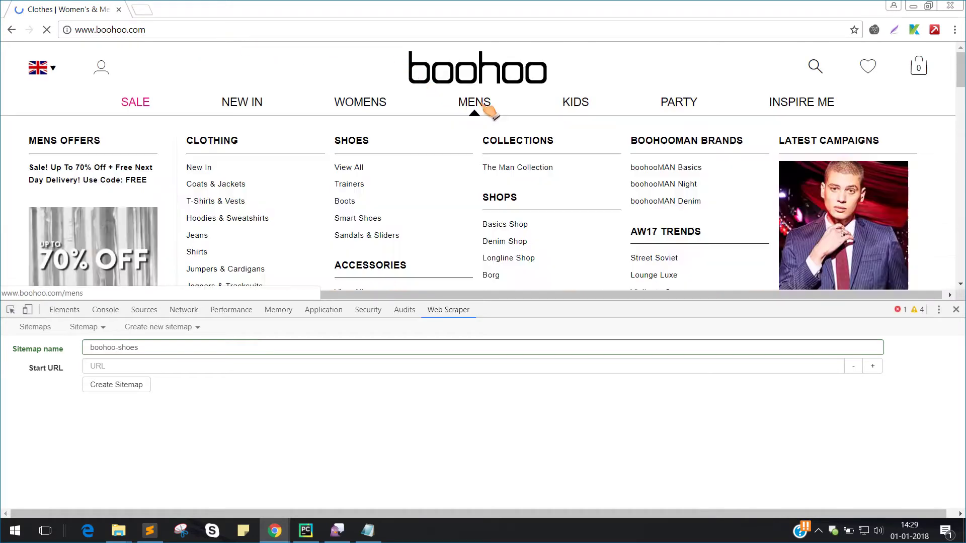
{"action": "mouse_move", "coordinate": [475, 101]}
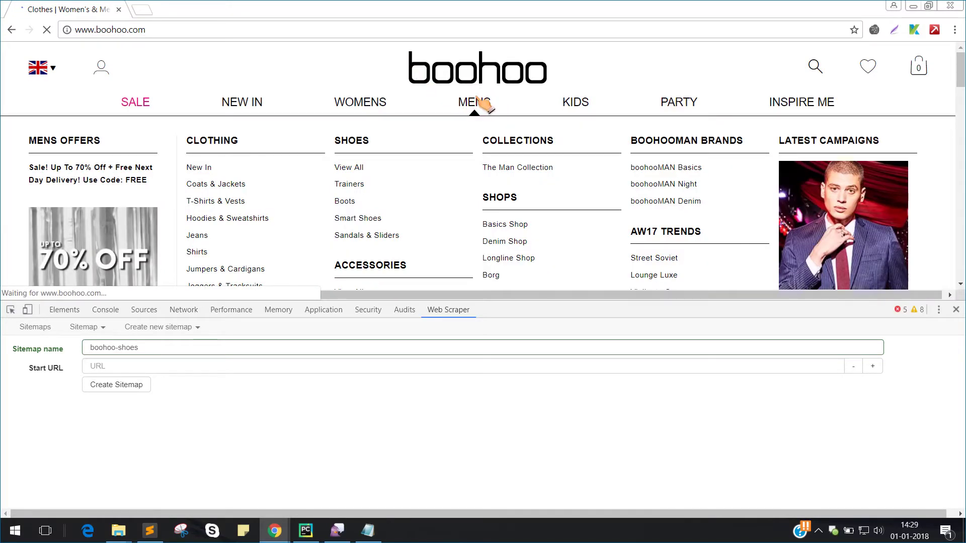
{"action": "left_click", "coordinate": [484, 106]}
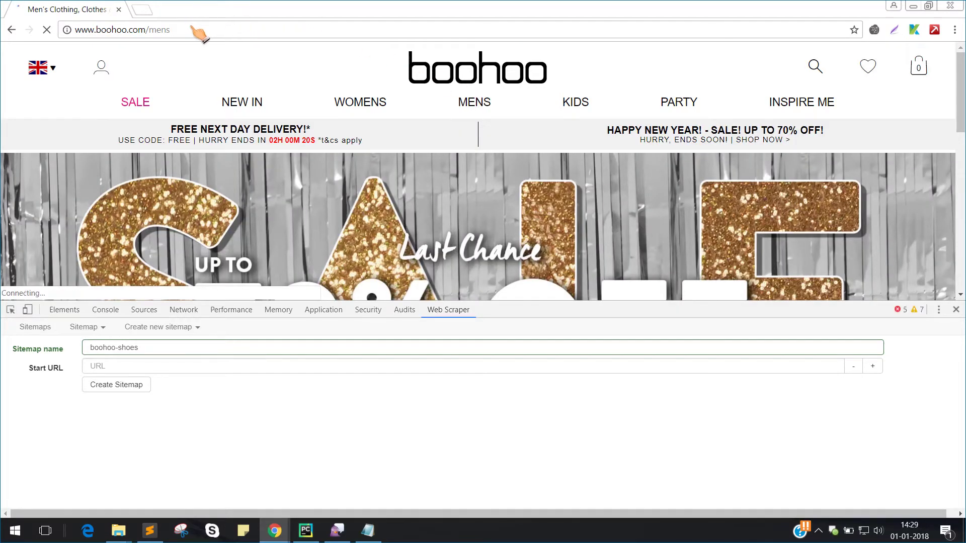
Copy the men's page URL into Start URL and create the sitemap.
{"action": "left_click_drag", "start_coordinate": [189, 31], "coordinate": [81, 36]}
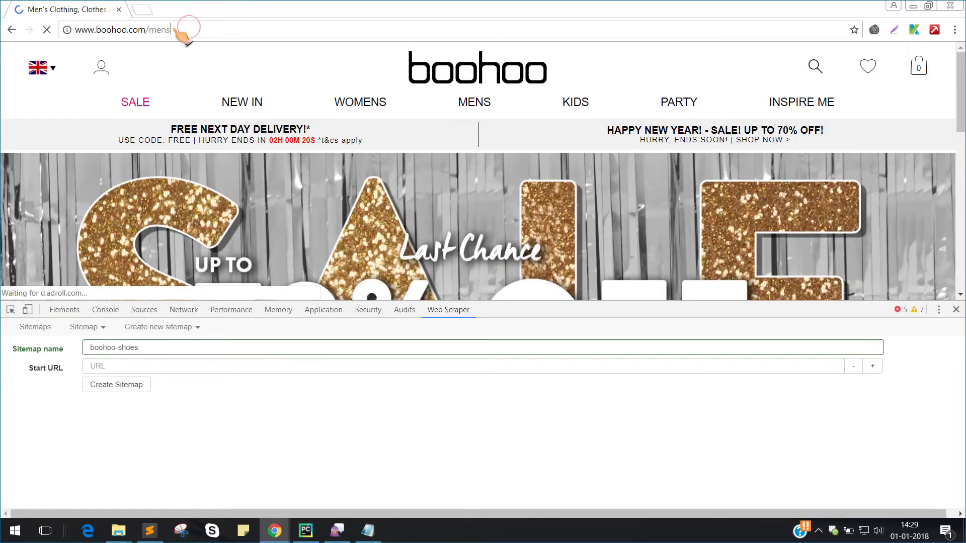
{"action": "right_click", "coordinate": [87, 32]}
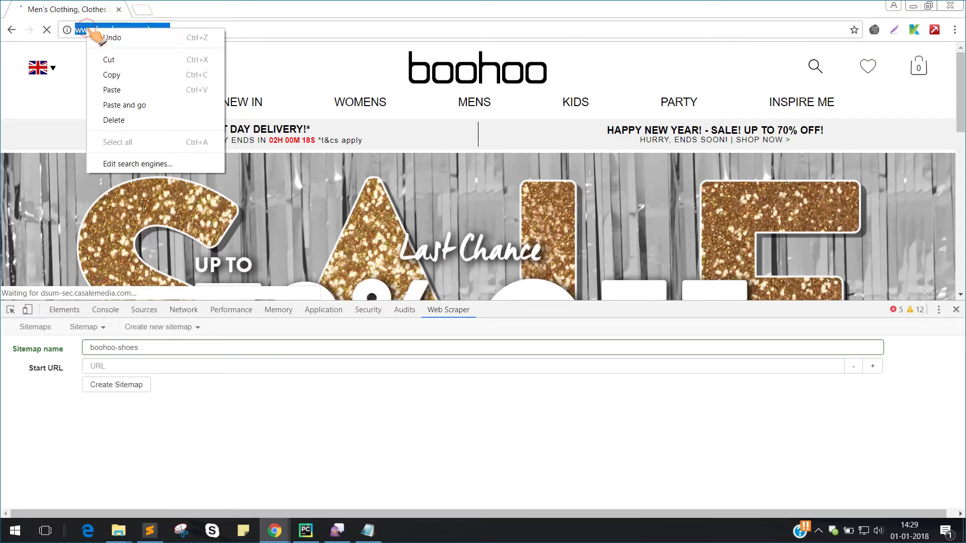
{"action": "left_click", "coordinate": [122, 76]}
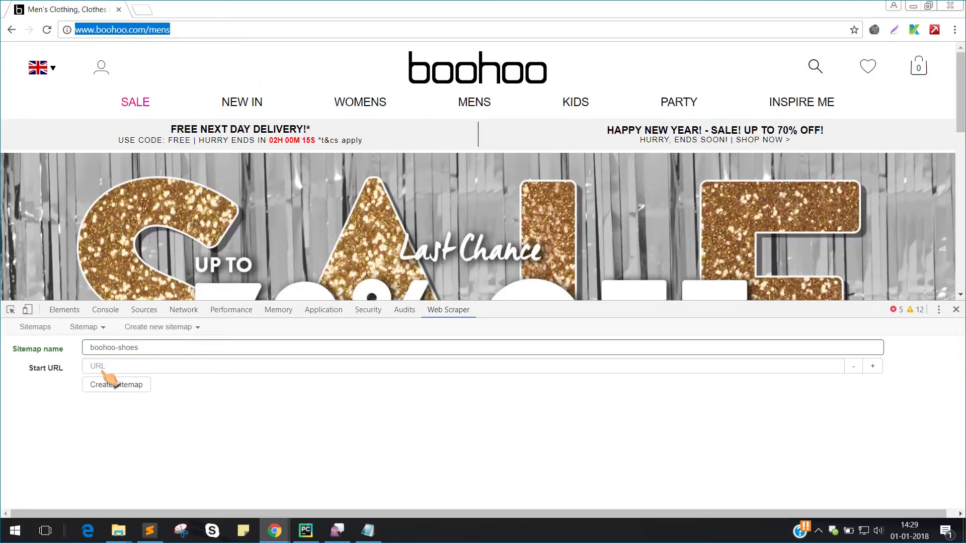
{"action": "right_click", "coordinate": [102, 368]}
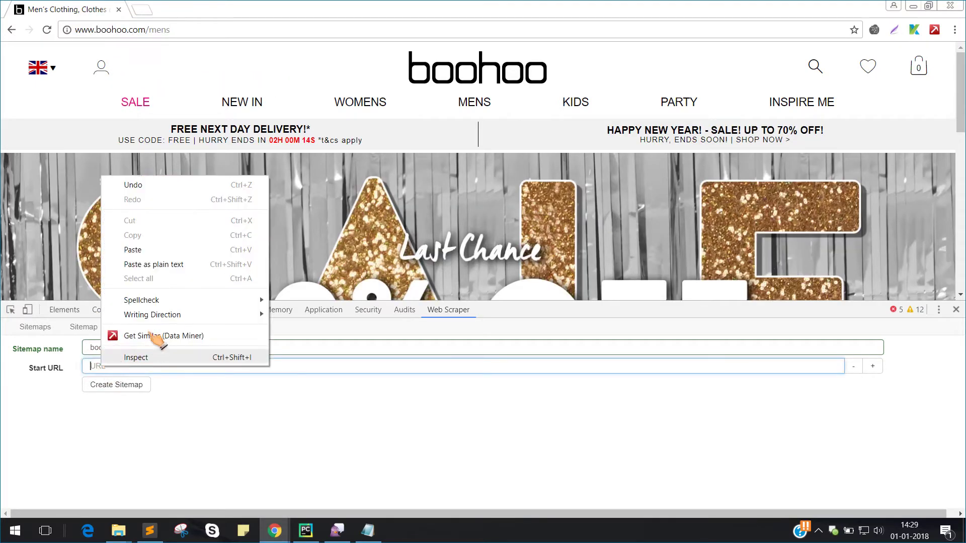
{"action": "left_click", "coordinate": [165, 249]}
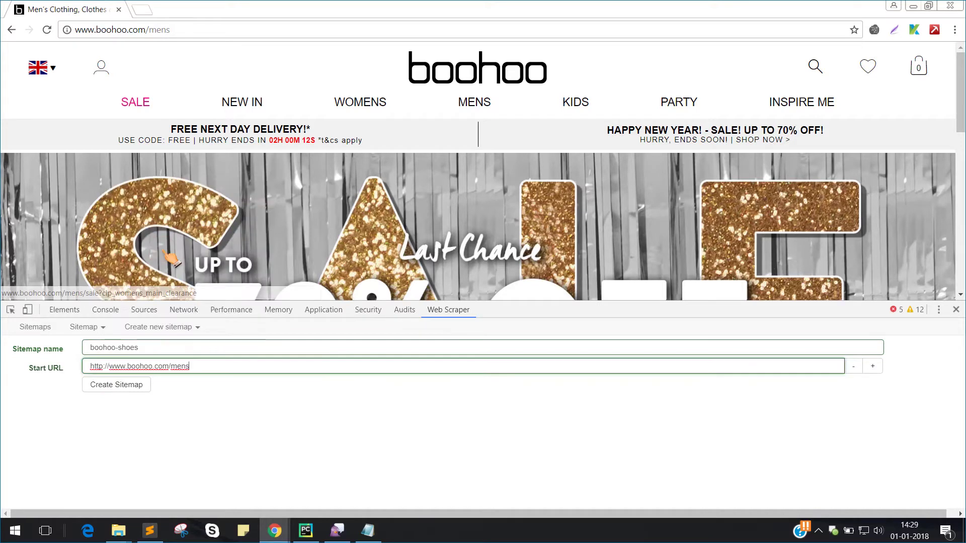
{"action": "left_click", "coordinate": [117, 385]}
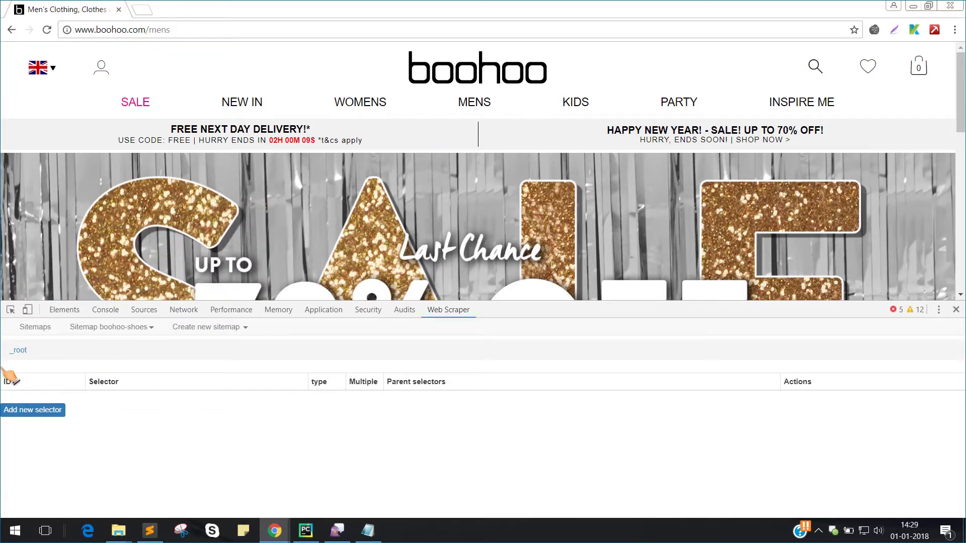
Add a new selector with id shoes-subcategories and type Link.
{"action": "left_click", "coordinate": [47, 417]}
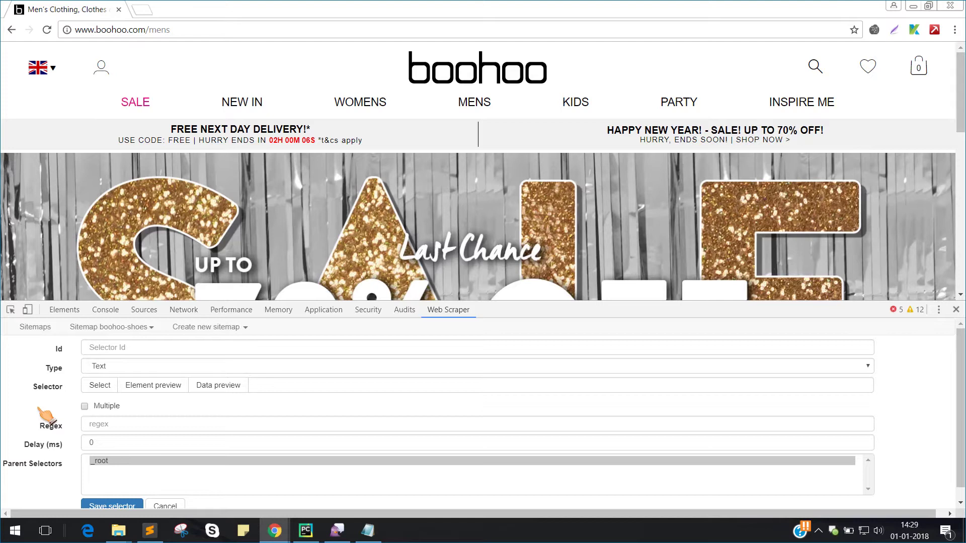
{"action": "left_click", "coordinate": [114, 351]}
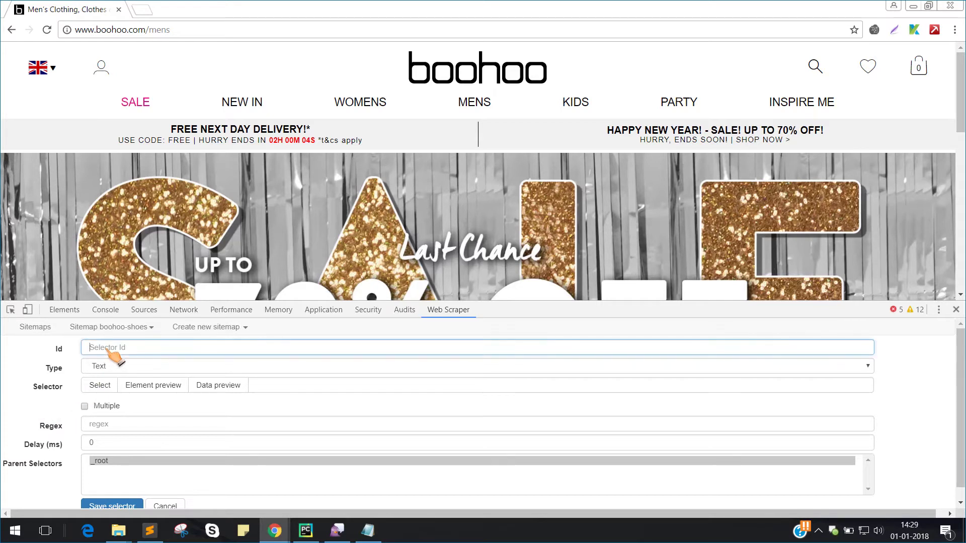
{"action": "type", "text": "shoes-subcategories"}
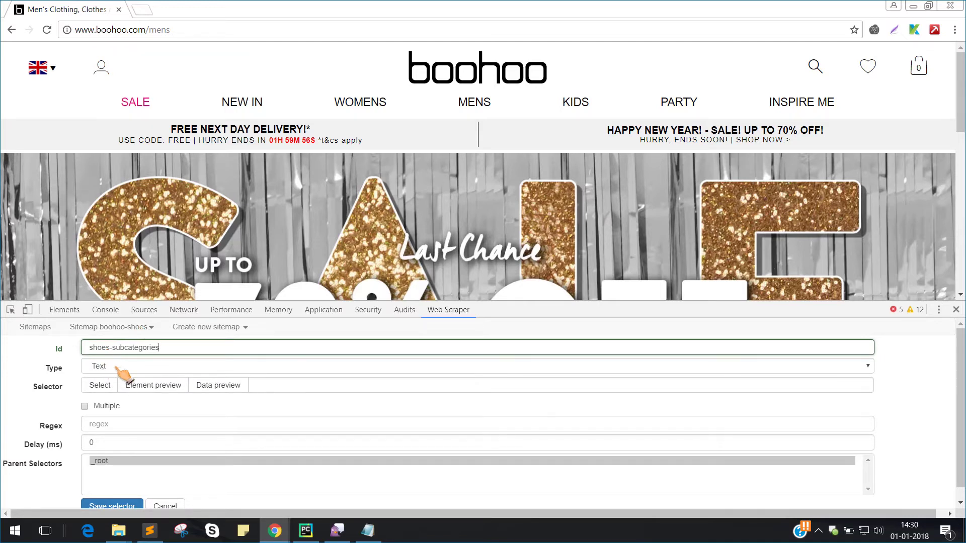
{"action": "left_click", "coordinate": [104, 367]}
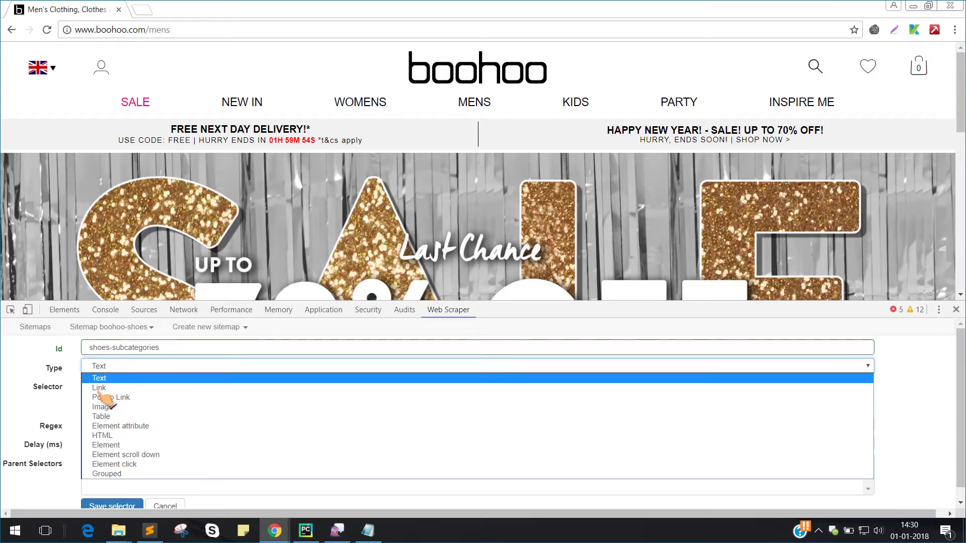
{"action": "left_click", "coordinate": [106, 389]}
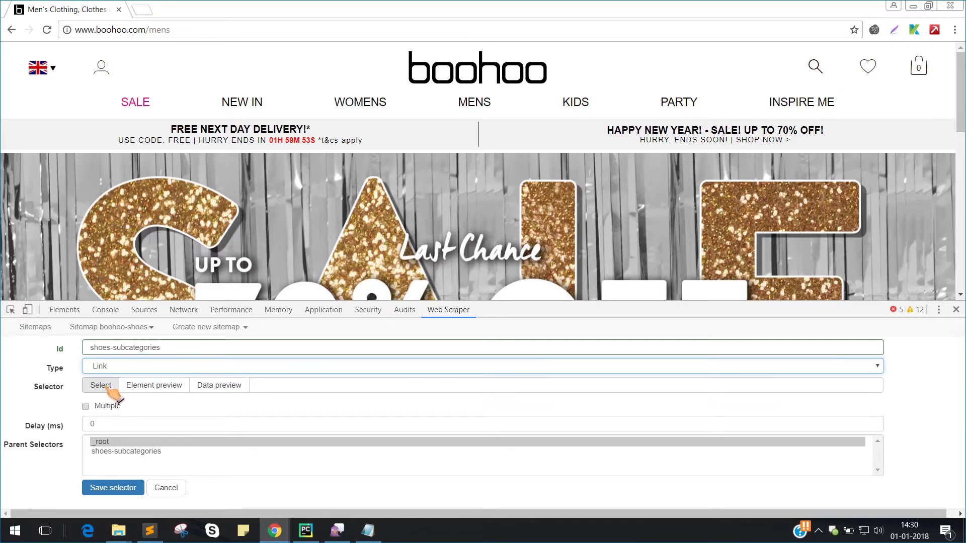
Pick the Trainers and Boots menu links as a multiple selection and save the selector.
{"action": "left_click", "coordinate": [111, 389]}
{"action": "mouse_move", "coordinate": [474, 102]}
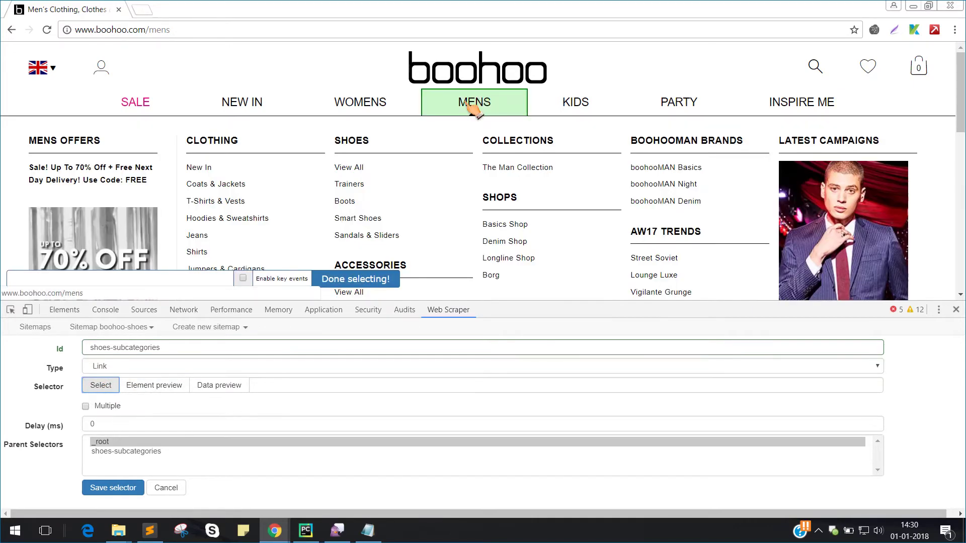
{"action": "left_click", "coordinate": [366, 187]}
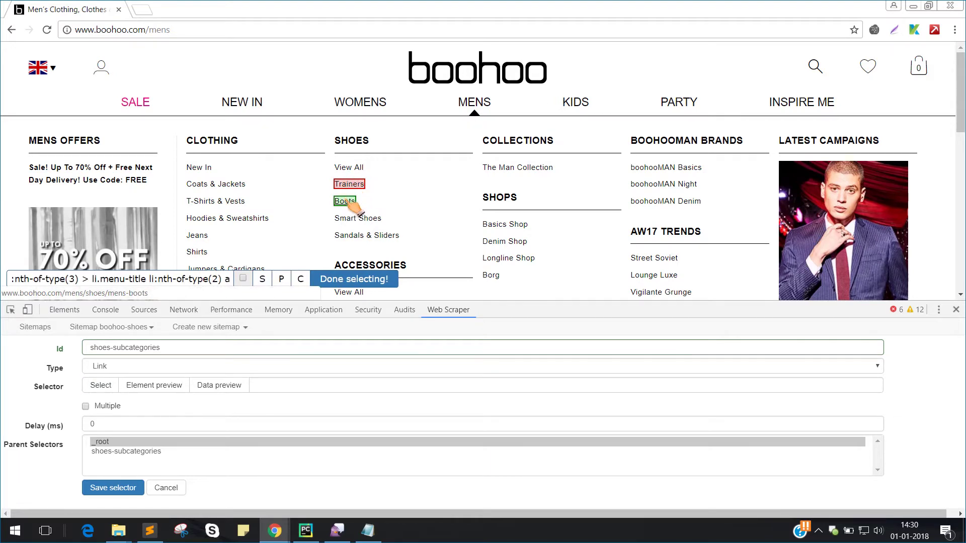
{"action": "left_click", "coordinate": [354, 201]}
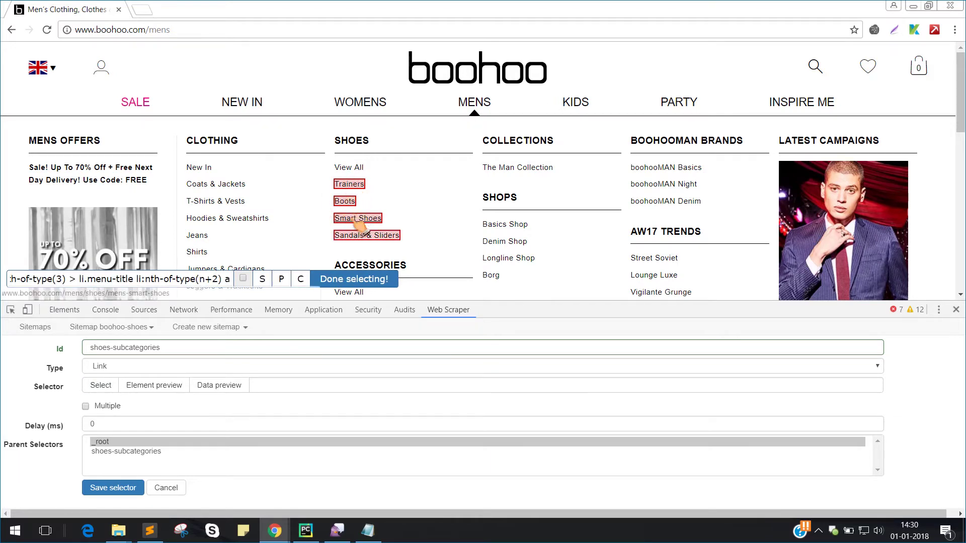
{"action": "left_click", "coordinate": [354, 280]}
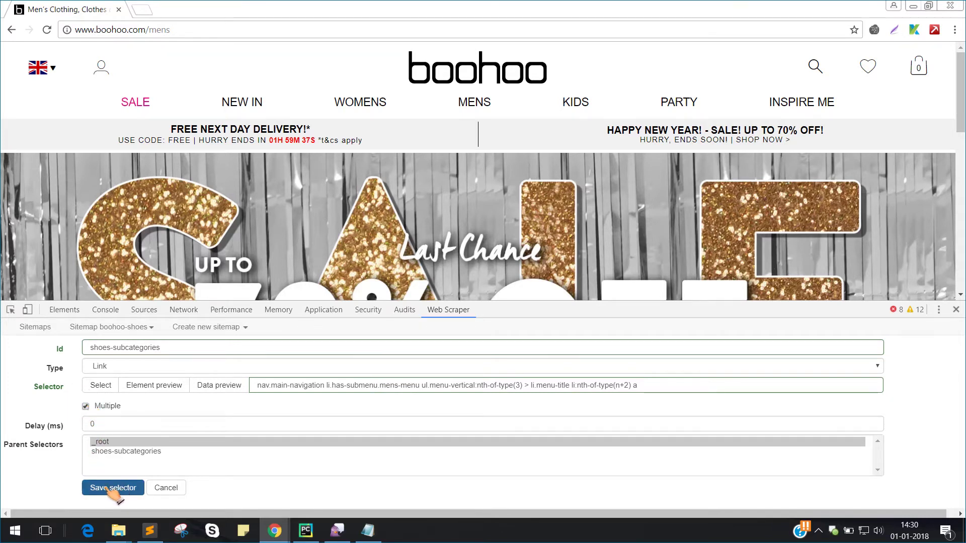
{"action": "left_click", "coordinate": [114, 488]}
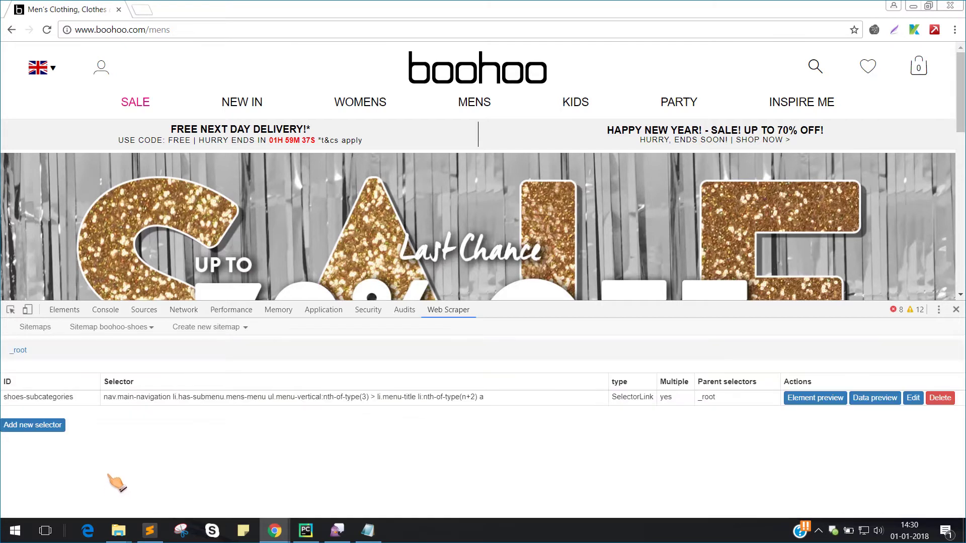
Enter the shoes-subcategories level and open boohoo's men's Trainers page.
{"action": "left_click", "coordinate": [64, 400]}
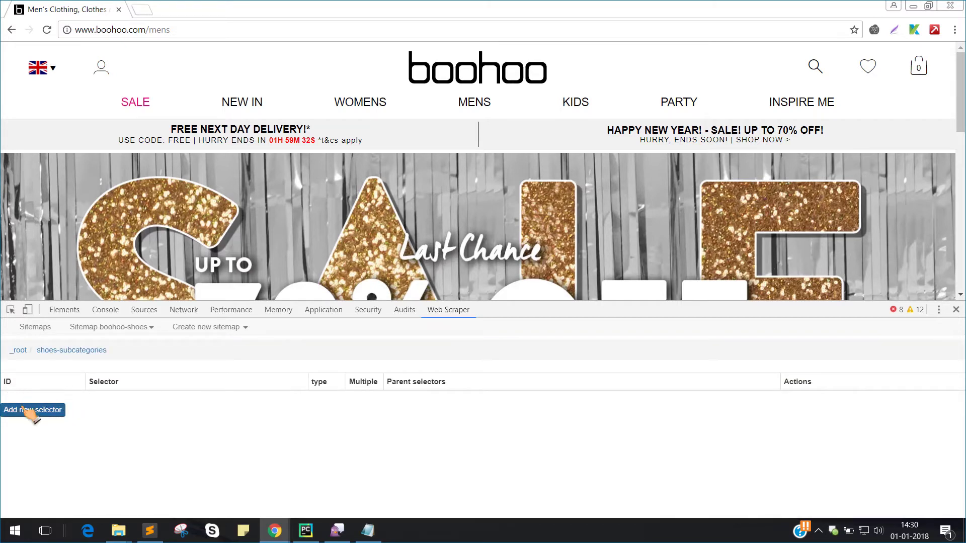
{"action": "mouse_move", "coordinate": [474, 102]}
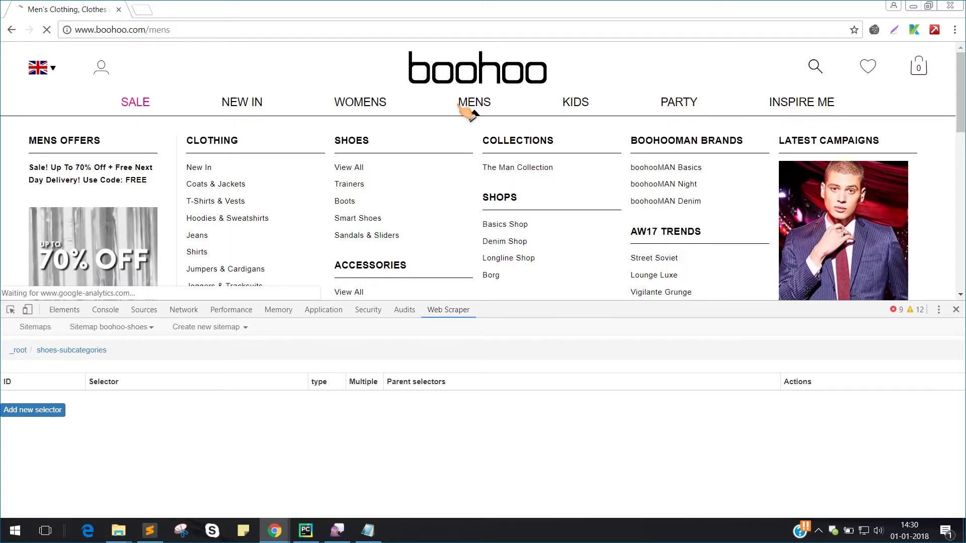
{"action": "left_click", "coordinate": [352, 185]}
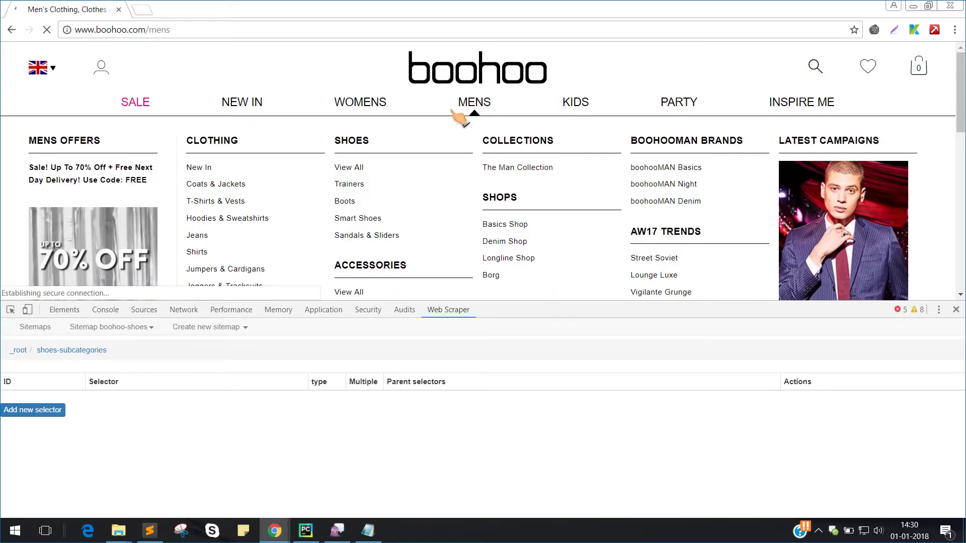
{"action": "left_click", "coordinate": [359, 189]}
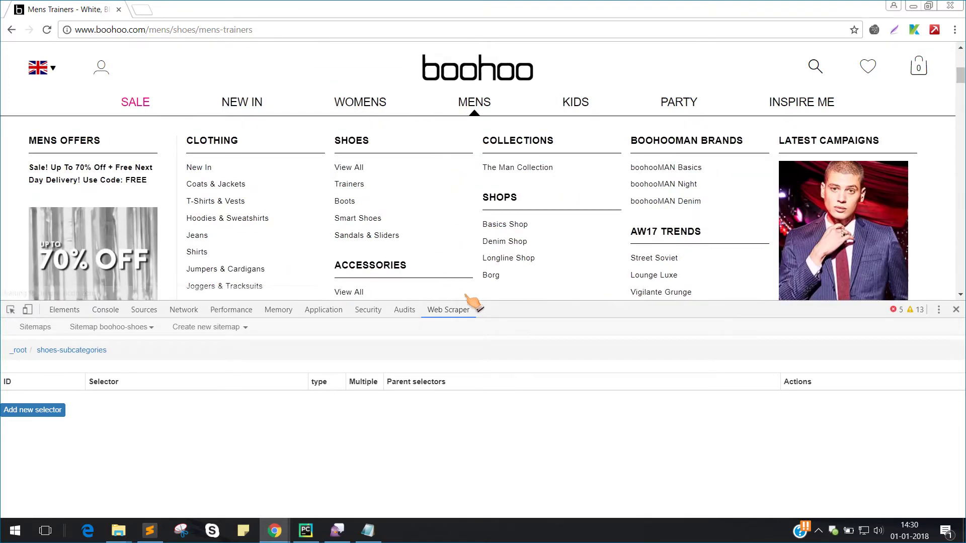
{"action": "mouse_move", "coordinate": [360, 103]}
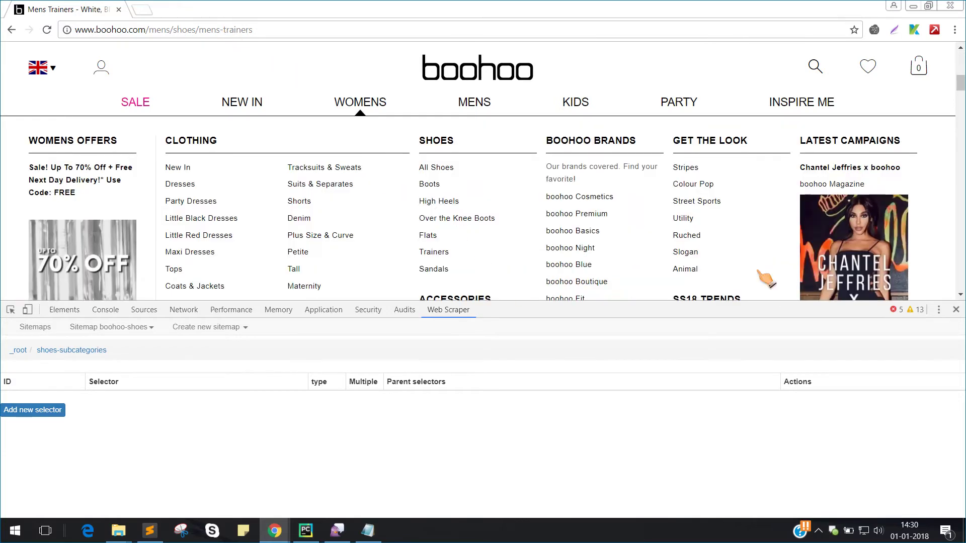
{"action": "scroll", "coordinate": [475, 241], "scroll_direction": "down", "scroll_amount": 2}
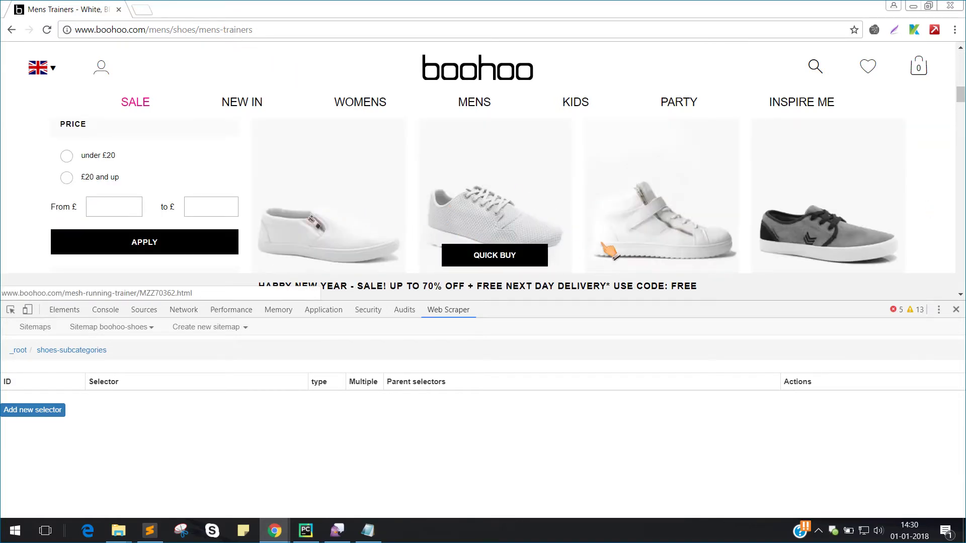
{"action": "scroll", "coordinate": [377, 174], "scroll_direction": "down", "scroll_amount": 5}
{"action": "scroll", "coordinate": [241, 219], "scroll_direction": "up", "scroll_amount": 2}
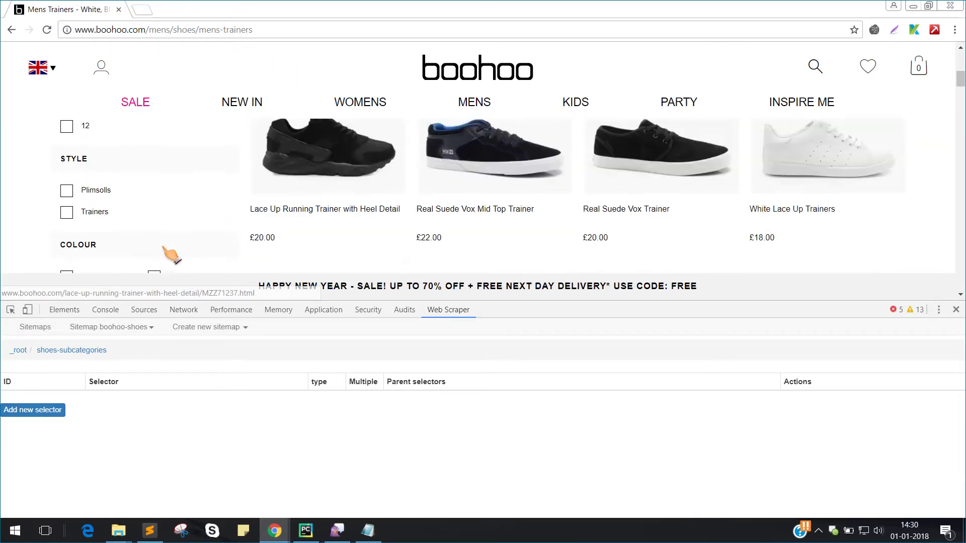
Create a new child selector with id items-shoes and type Element.
{"action": "left_click", "coordinate": [52, 408]}
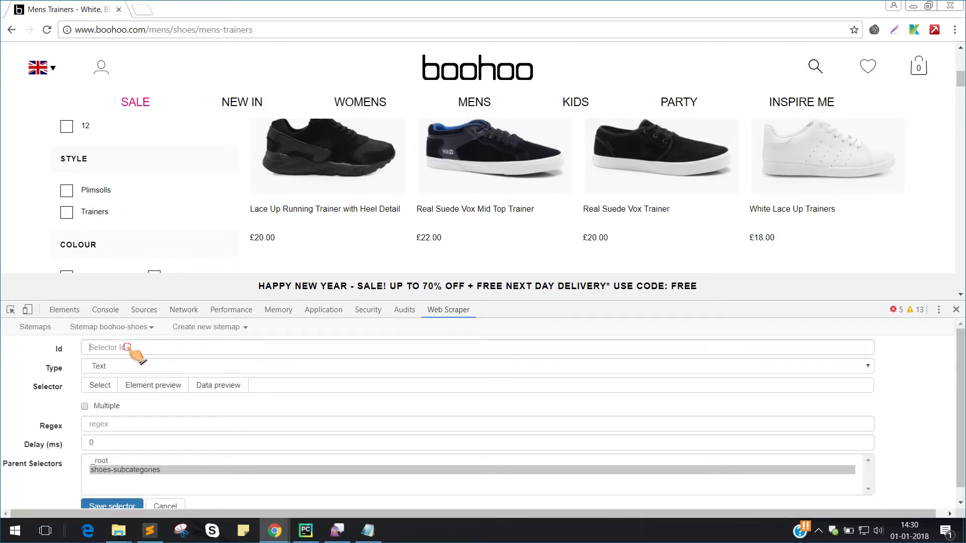
{"action": "left_click", "coordinate": [128, 349]}
{"action": "type", "text": "items-shoes"}
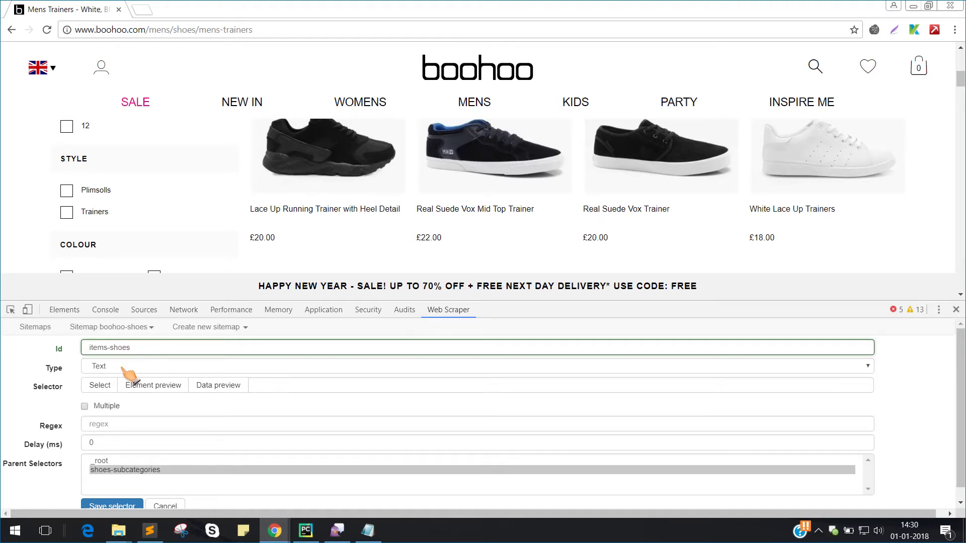
{"action": "left_click", "coordinate": [127, 367]}
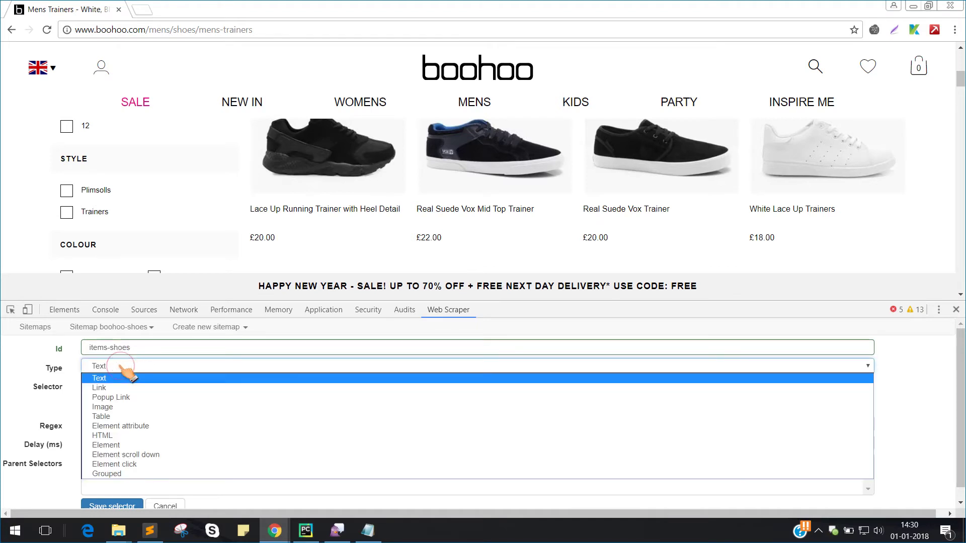
{"action": "left_click", "coordinate": [113, 446]}
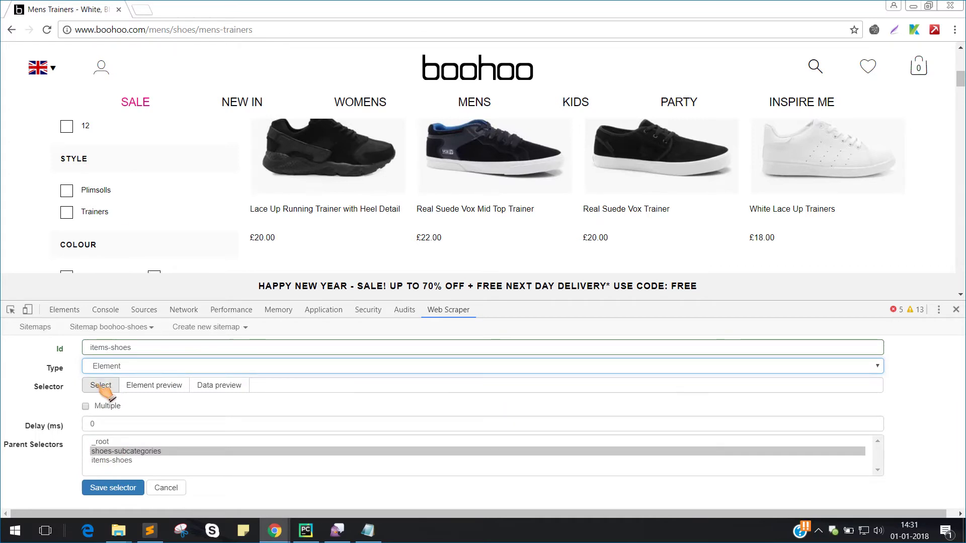
Pick two trainer product cards as a multiple selection and save the selector.
{"action": "left_click", "coordinate": [101, 386]}
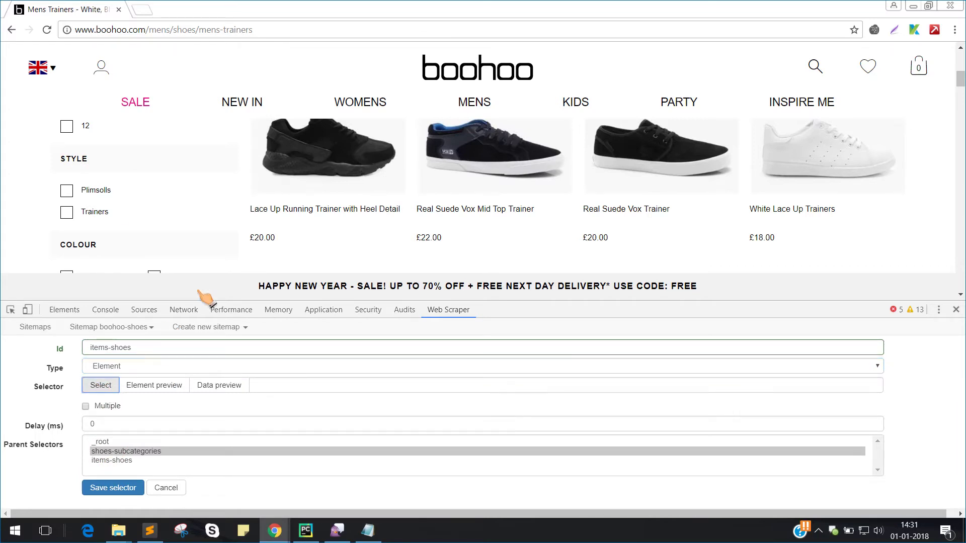
{"action": "left_click", "coordinate": [406, 262]}
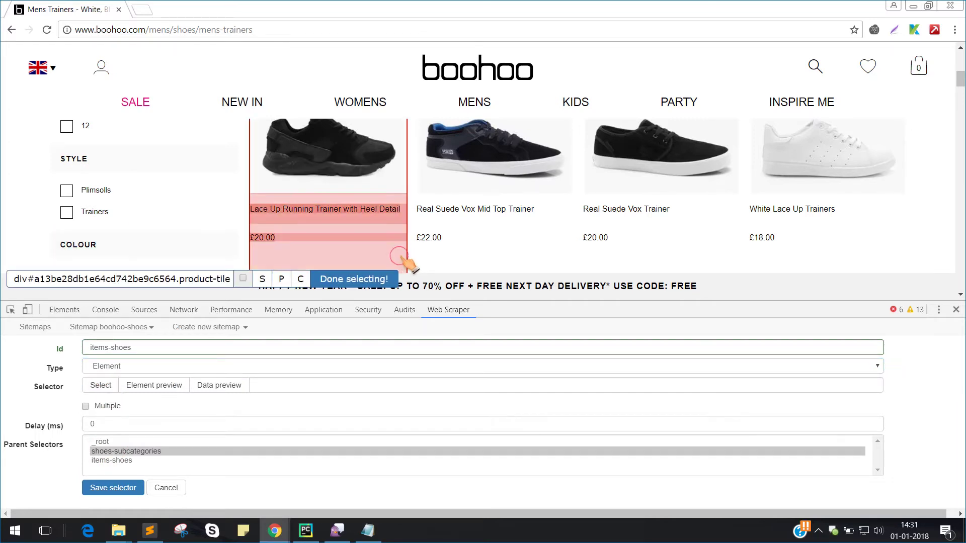
{"action": "left_click", "coordinate": [541, 262]}
{"action": "scroll", "coordinate": [722, 246], "scroll_direction": "down", "scroll_amount": 2}
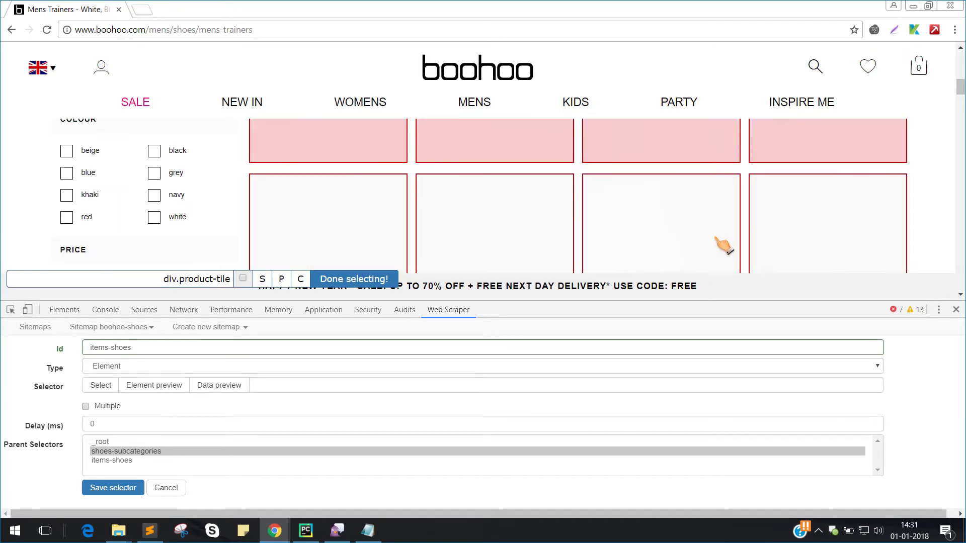
{"action": "scroll", "coordinate": [723, 245], "scroll_direction": "down", "scroll_amount": 2}
{"action": "scroll", "coordinate": [722, 232], "scroll_direction": "down", "scroll_amount": 3}
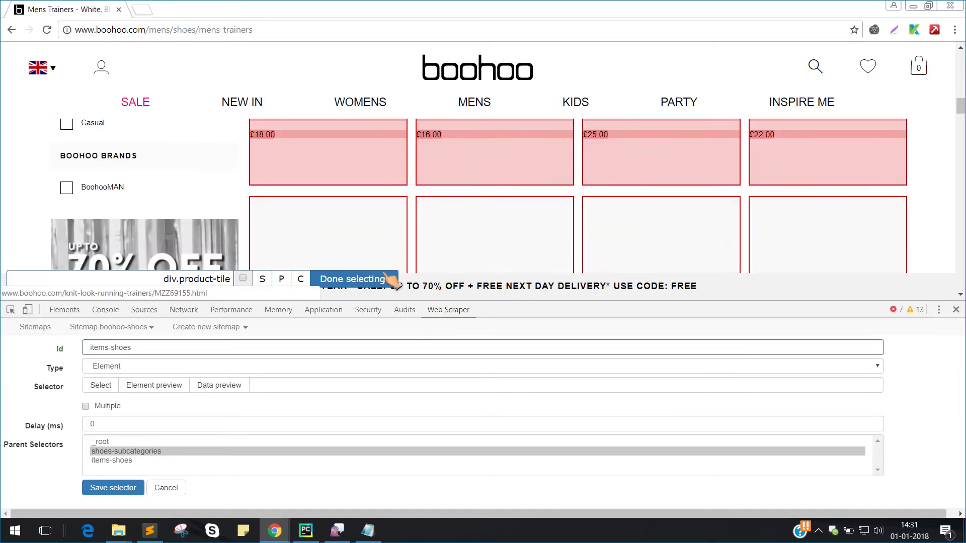
{"action": "left_click", "coordinate": [353, 280]}
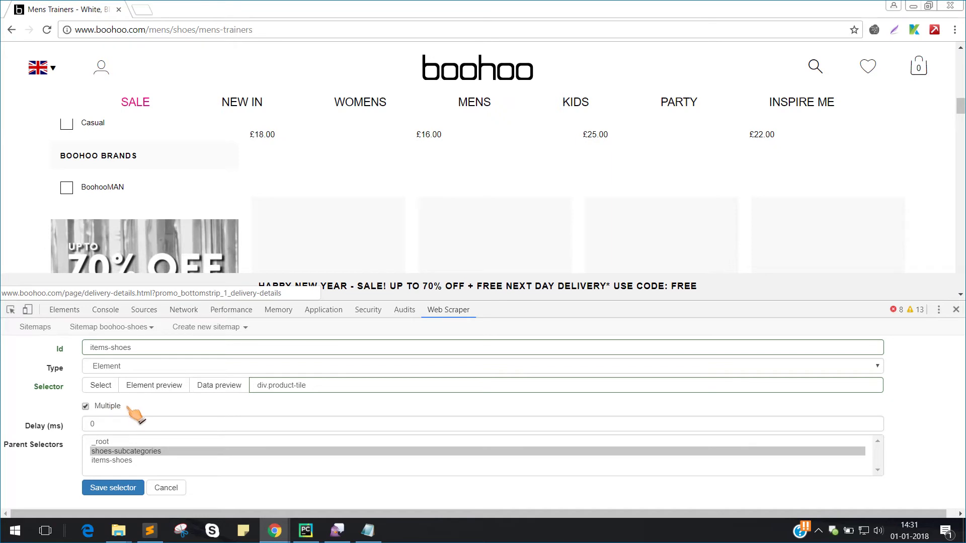
{"action": "left_click", "coordinate": [120, 490]}
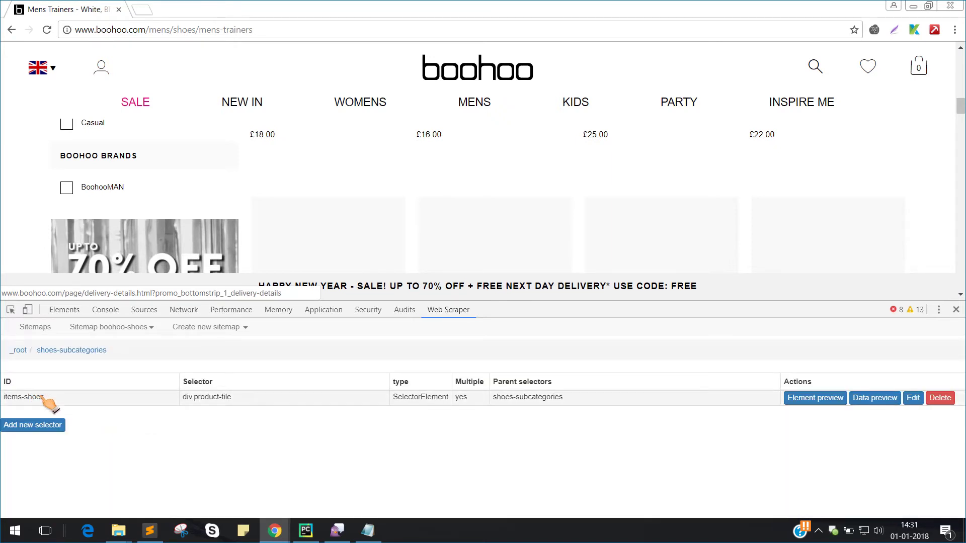
Inside items-shoes, start a Text selector named title.
{"action": "left_click", "coordinate": [64, 401]}
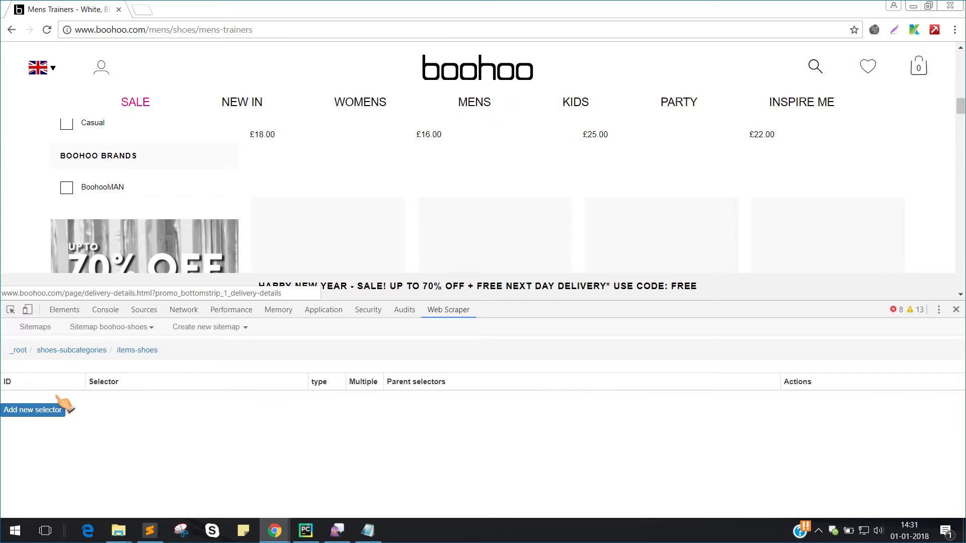
{"action": "left_click", "coordinate": [35, 411]}
{"action": "left_click", "coordinate": [91, 347]}
{"action": "type", "text": "t"}
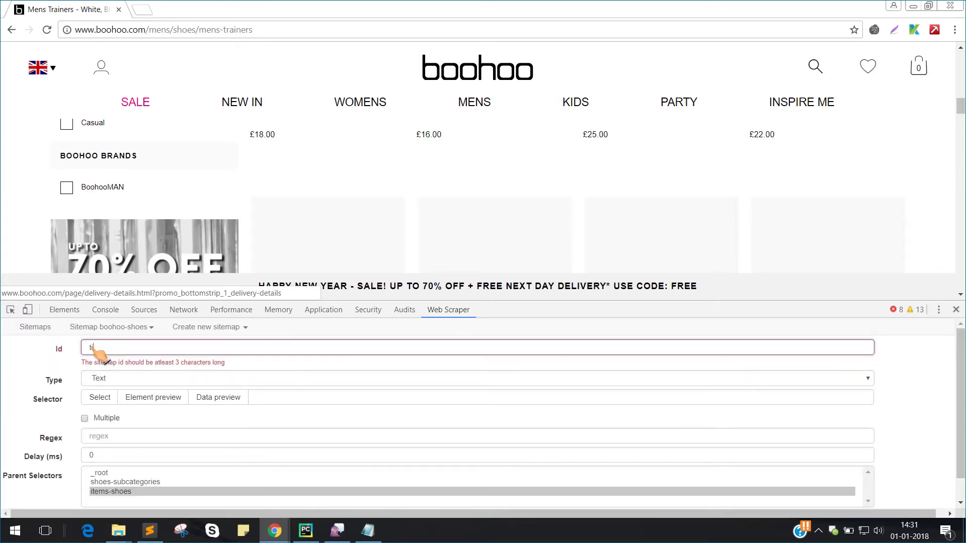
{"action": "type", "text": "itle"}
{"action": "left_click", "coordinate": [143, 367]}
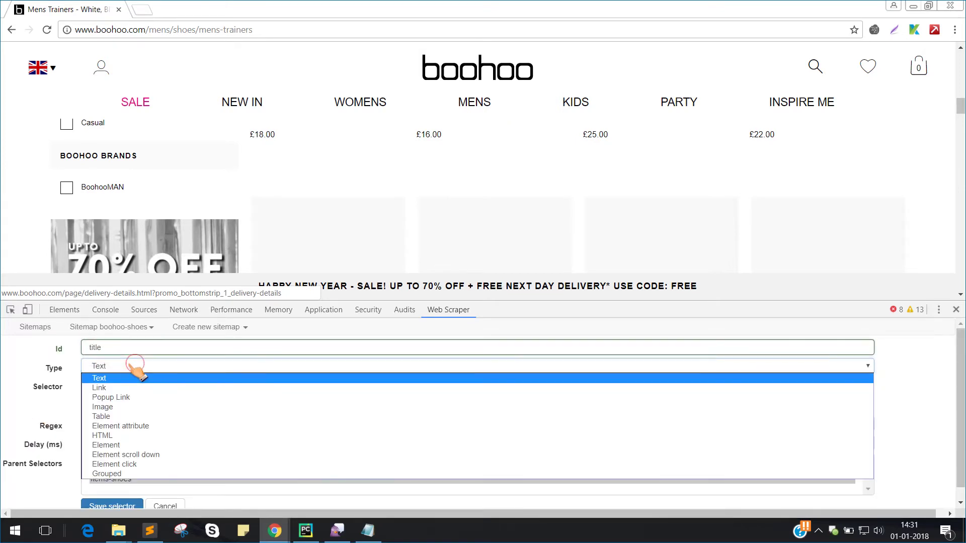
{"action": "left_click", "coordinate": [134, 380]}
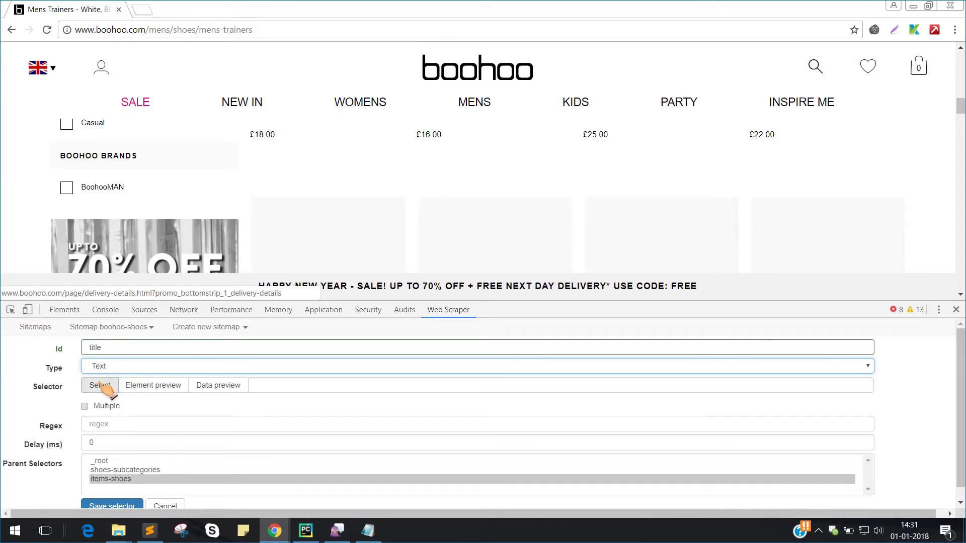
Pick the first product's name link as the title element and save it.
{"action": "left_click", "coordinate": [100, 386]}
{"action": "scroll", "coordinate": [313, 216], "scroll_direction": "down", "scroll_amount": 5}
{"action": "scroll", "coordinate": [313, 216], "scroll_direction": "down", "scroll_amount": 5}
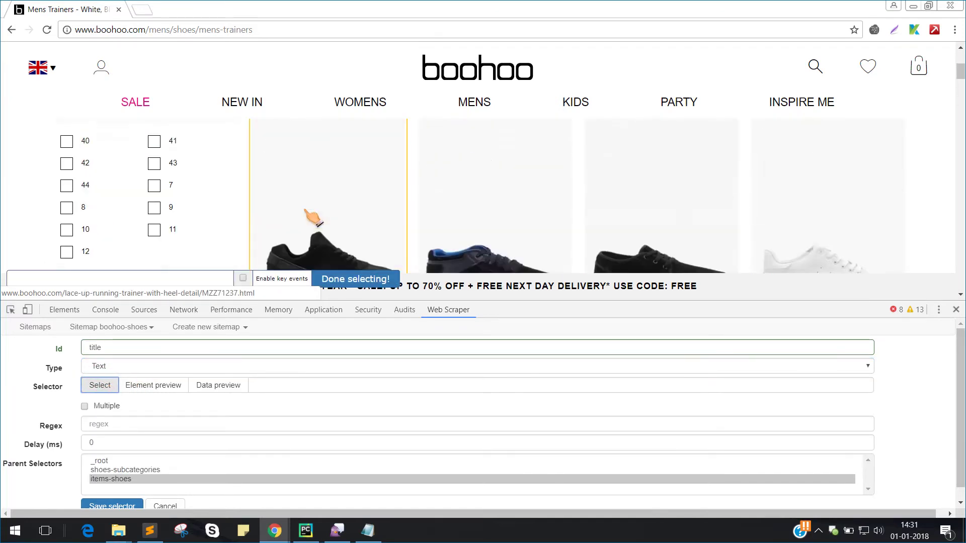
{"action": "scroll", "coordinate": [317, 211], "scroll_direction": "down", "scroll_amount": 5}
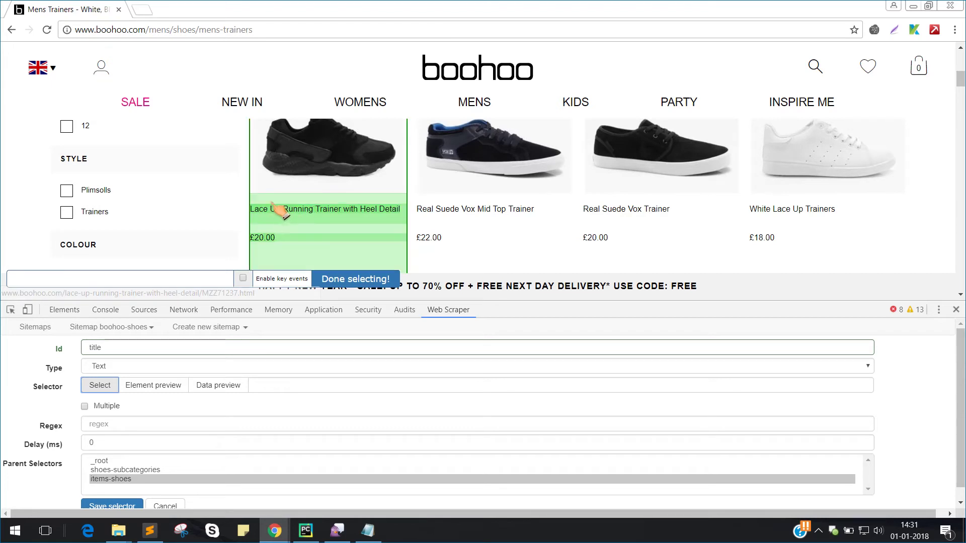
{"action": "left_click", "coordinate": [300, 215]}
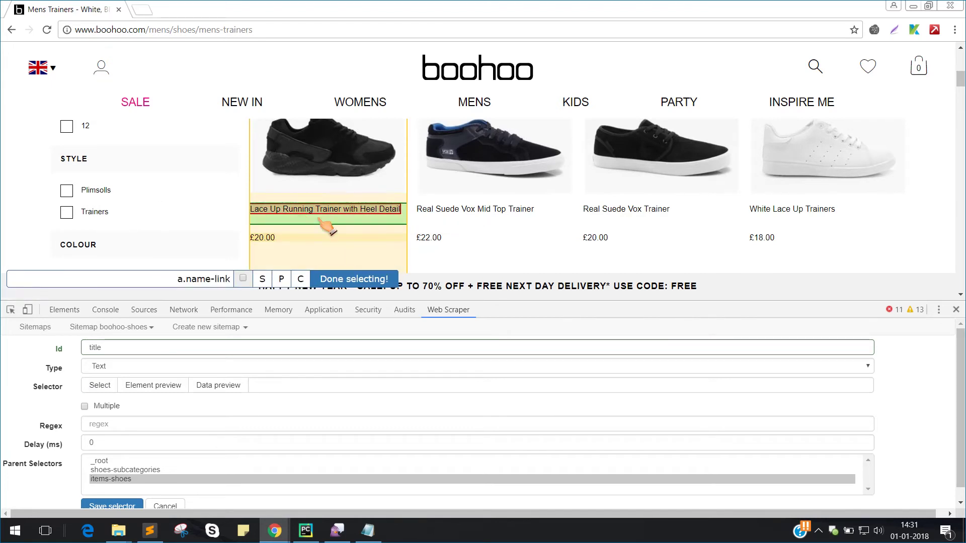
{"action": "left_click", "coordinate": [349, 279]}
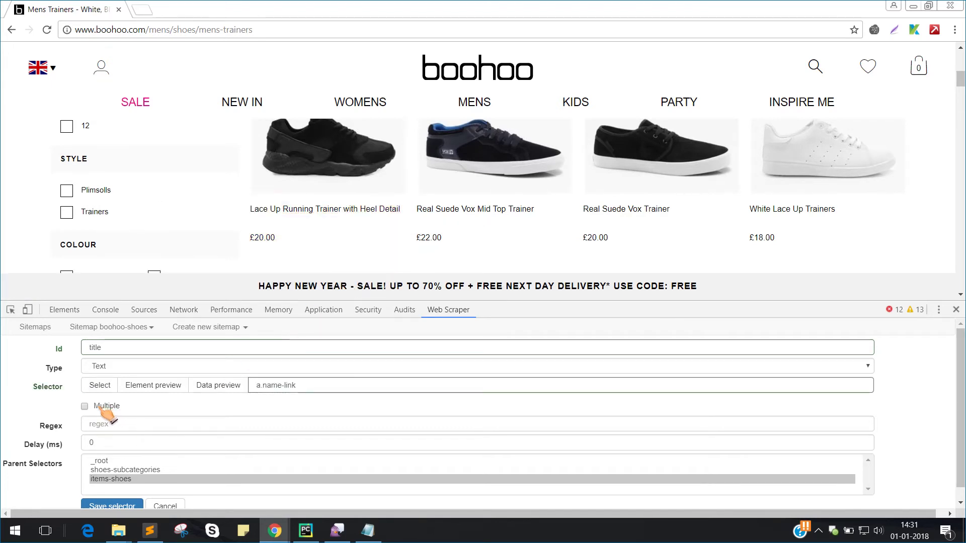
{"action": "scroll", "coordinate": [121, 445], "scroll_direction": "down", "scroll_amount": 1}
{"action": "left_click", "coordinate": [112, 493]}
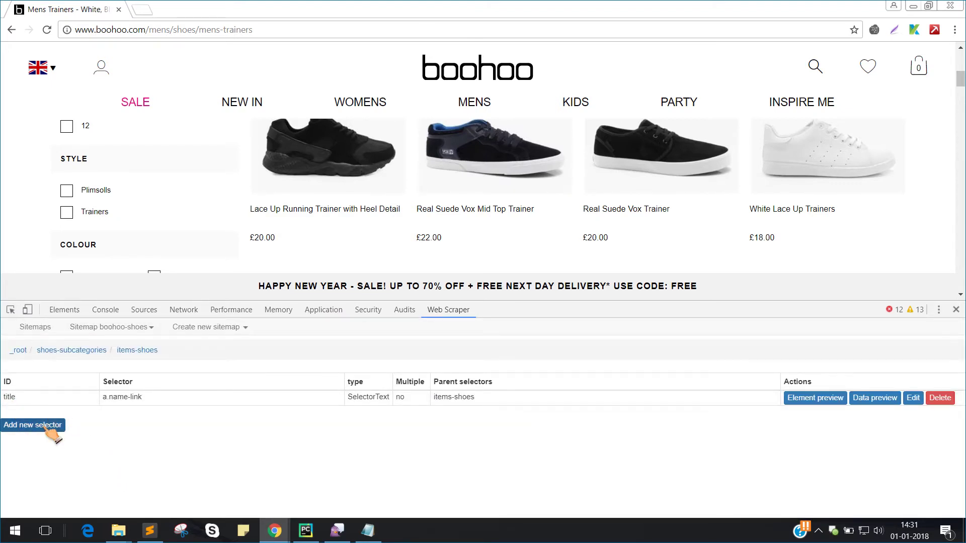
Start another selector and enter the id 'price', correcting a typo.
{"action": "left_click", "coordinate": [54, 426]}
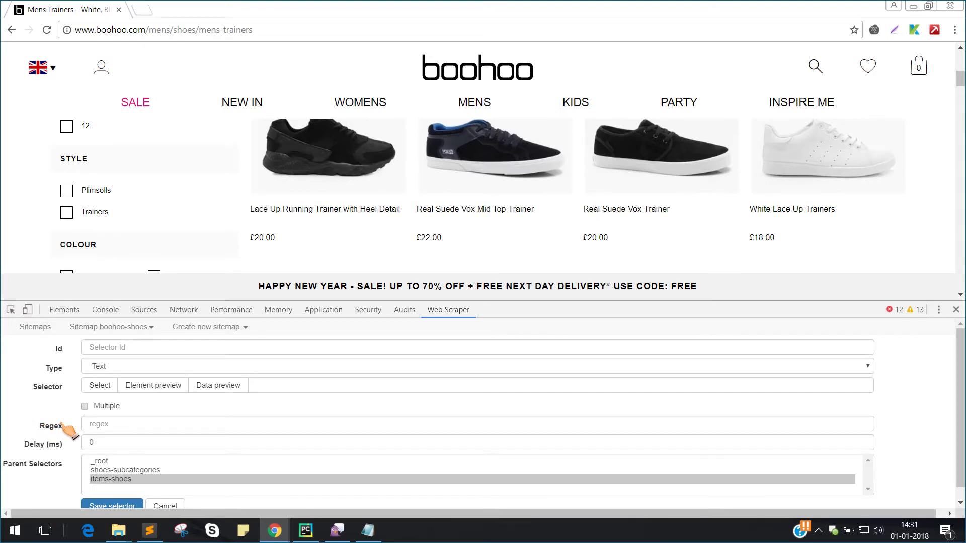
{"action": "left_click", "coordinate": [133, 351]}
{"action": "type", "text": "d"}
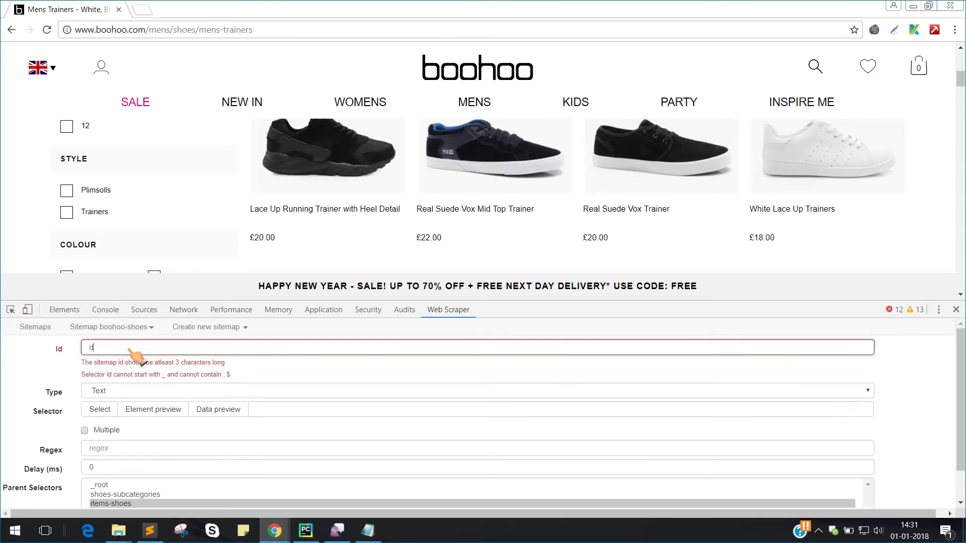
{"action": "type", "text": "iscount"}
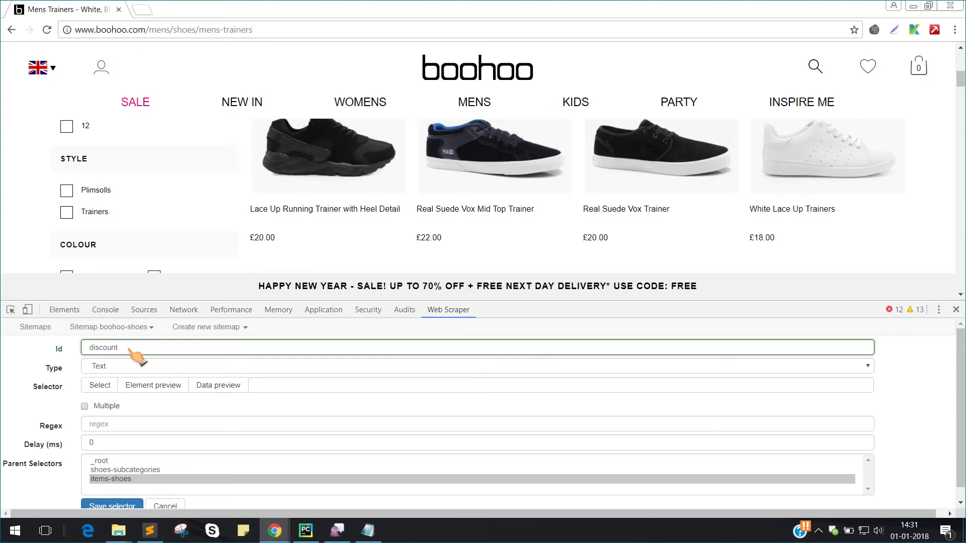
{"action": "key", "text": "BackSpace"}
{"action": "key", "text": "BackSpace"}
{"action": "key", "text": "BackSpace"}
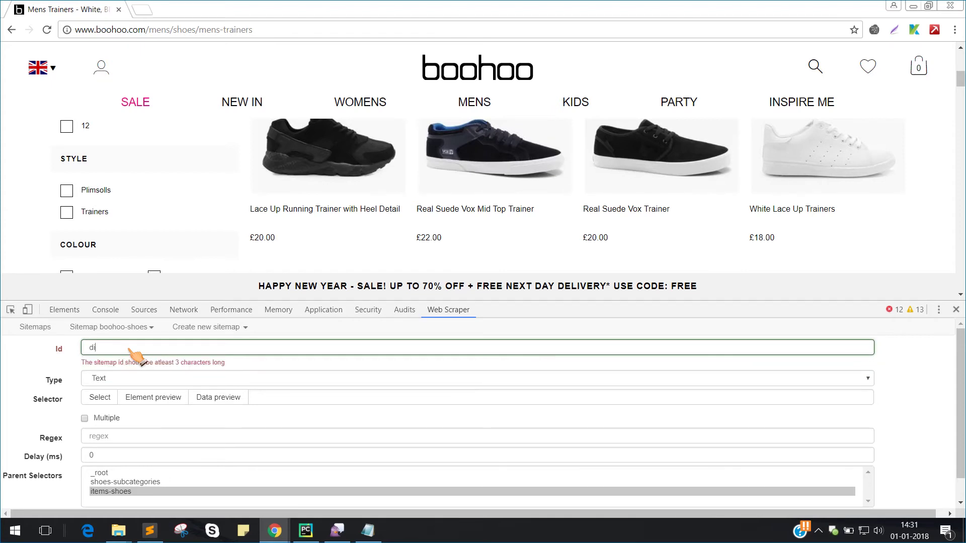
{"action": "key", "text": "BackSpace"}
{"action": "key", "text": "BackSpace"}
{"action": "type", "text": "price"}
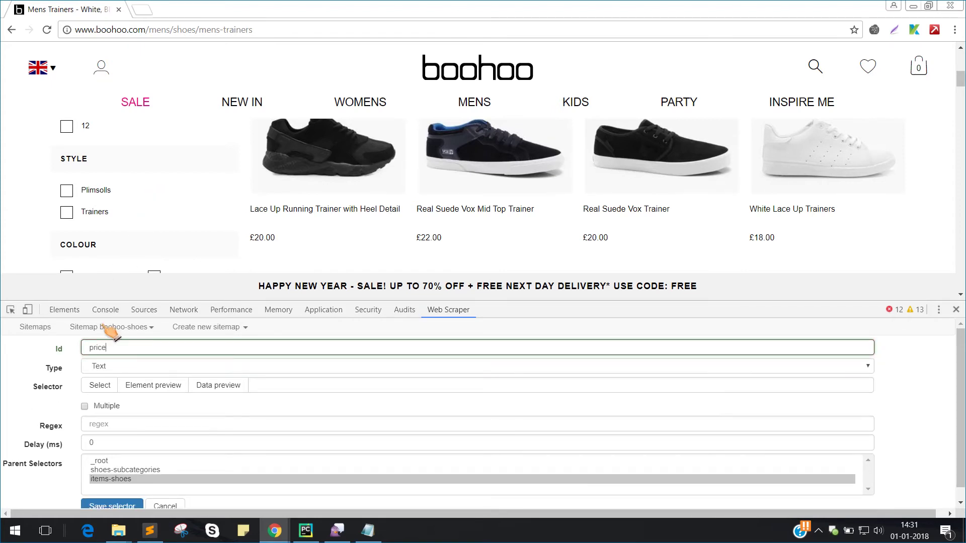
Pick the £20.00 sale price element and save the price selector.
{"action": "left_click", "coordinate": [102, 383]}
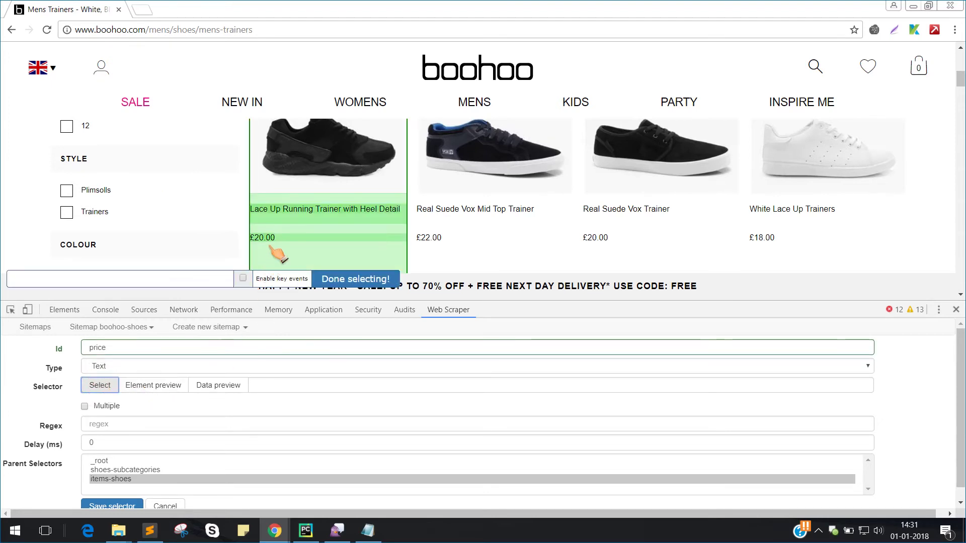
{"action": "left_click", "coordinate": [269, 244]}
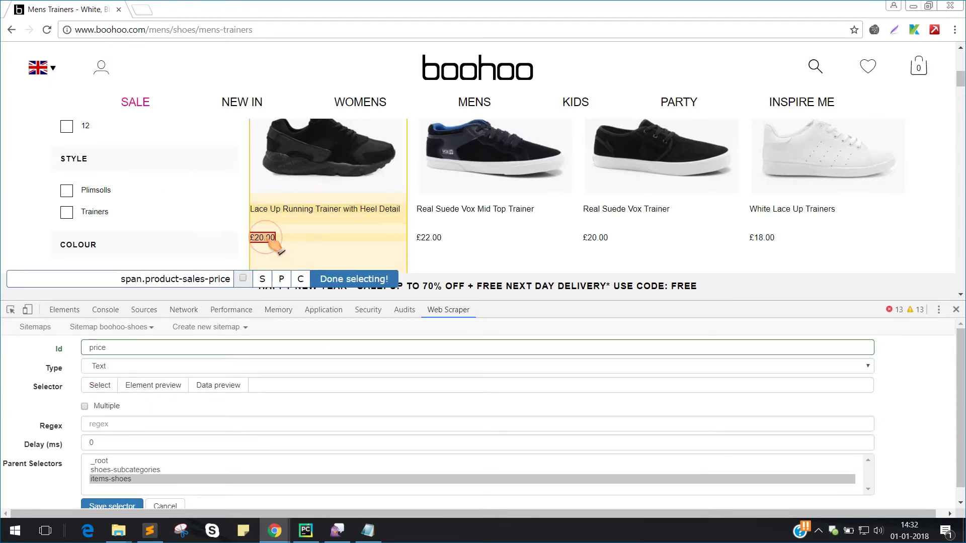
{"action": "left_click", "coordinate": [352, 280]}
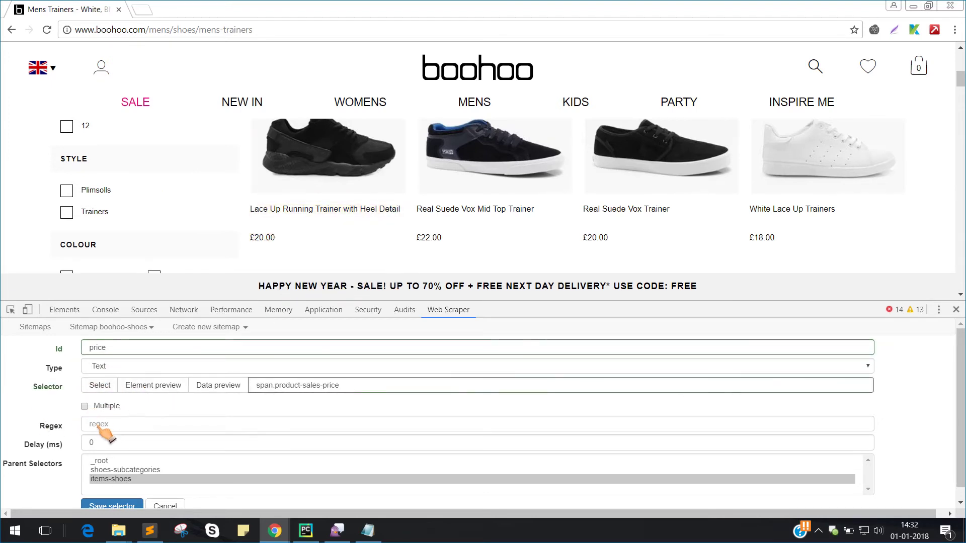
{"action": "scroll", "coordinate": [120, 469], "scroll_direction": "down", "scroll_amount": 1}
{"action": "left_click", "coordinate": [112, 494]}
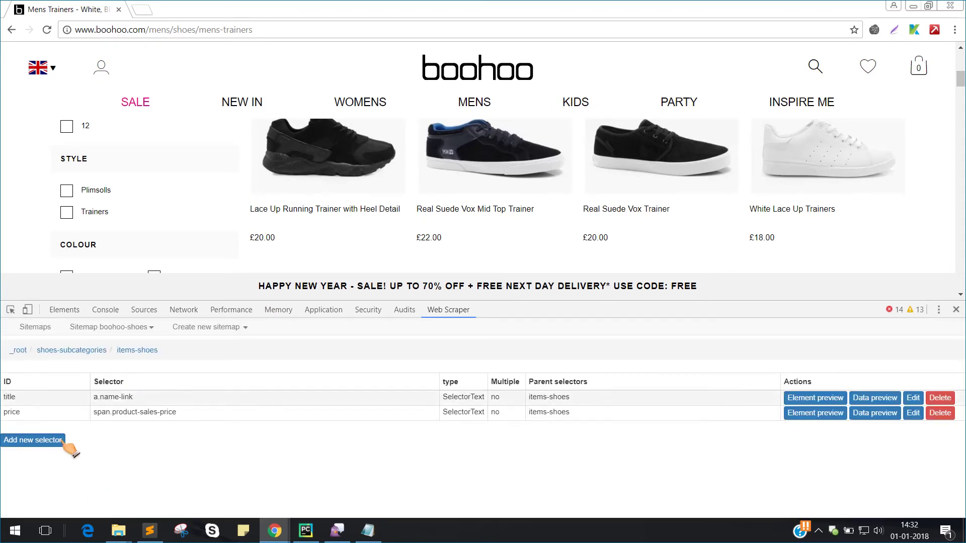
Show the Selector graph and expand items-shoes to reveal title and price.
{"action": "left_click", "coordinate": [86, 328]}
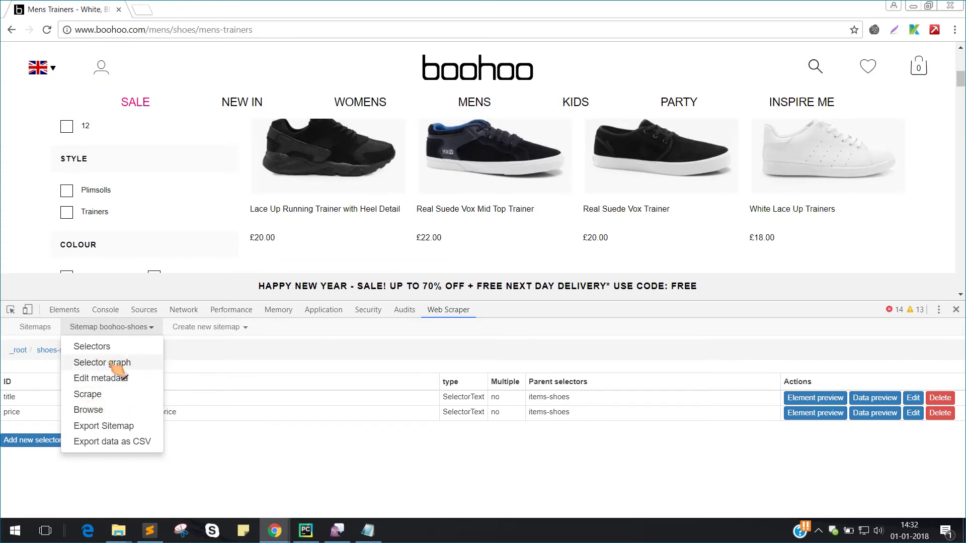
{"action": "left_click", "coordinate": [79, 364]}
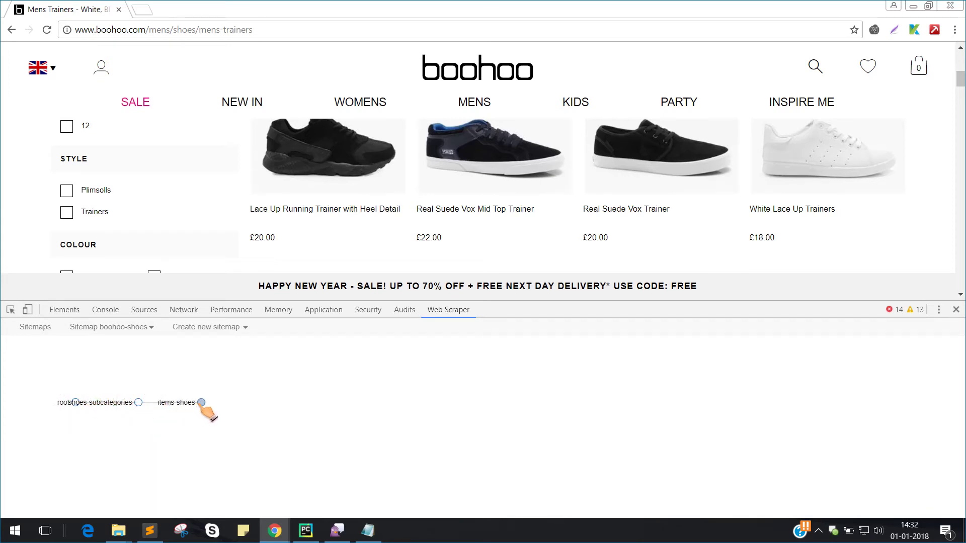
{"action": "left_click", "coordinate": [201, 402]}
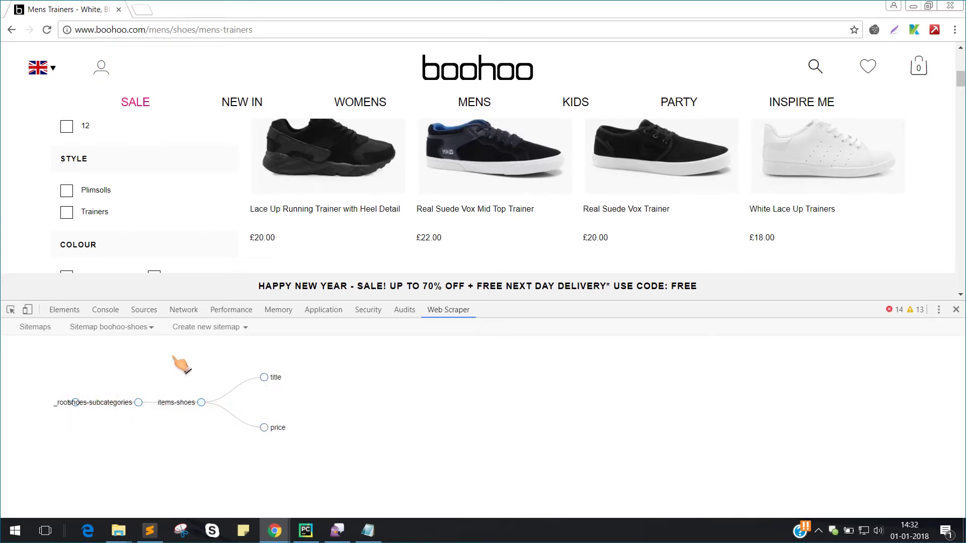
{"action": "left_click", "coordinate": [143, 329]}
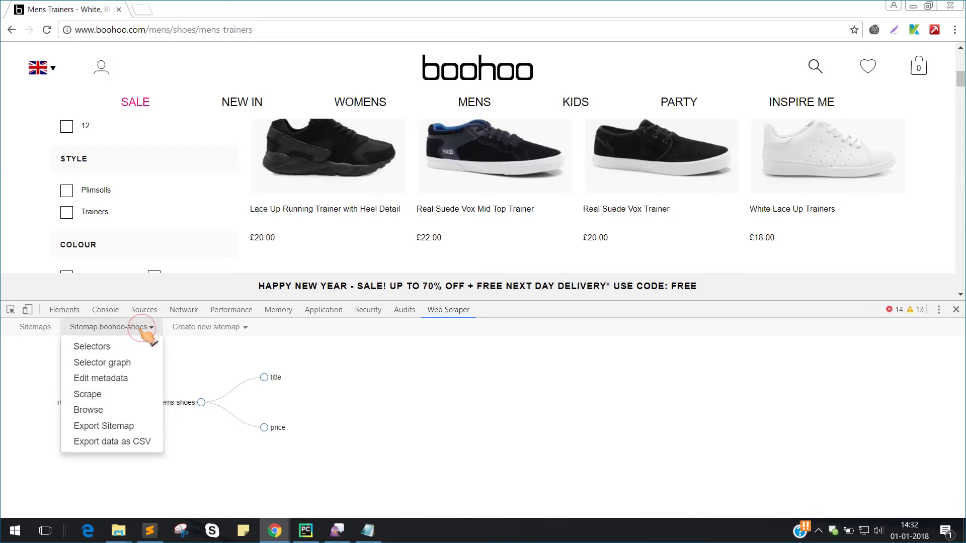
Start scraping boohoo-shoes and let it run until scraping finishes.
{"action": "left_click", "coordinate": [87, 394]}
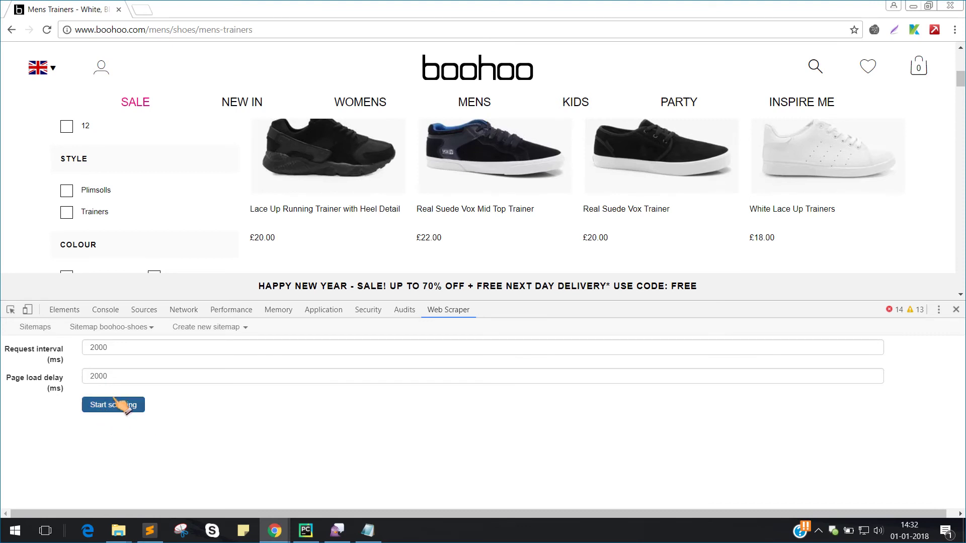
{"action": "left_click", "coordinate": [110, 405]}
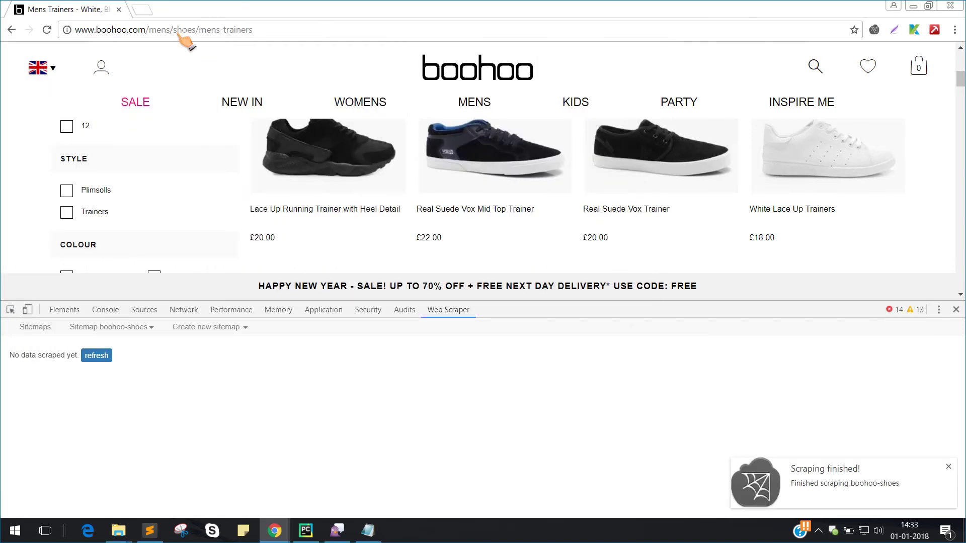
Export the boohoo-shoes scraped data and download it as 'boohoo-shoes (1).csv'.
{"action": "left_click", "coordinate": [107, 357]}
{"action": "left_click", "coordinate": [144, 328]}
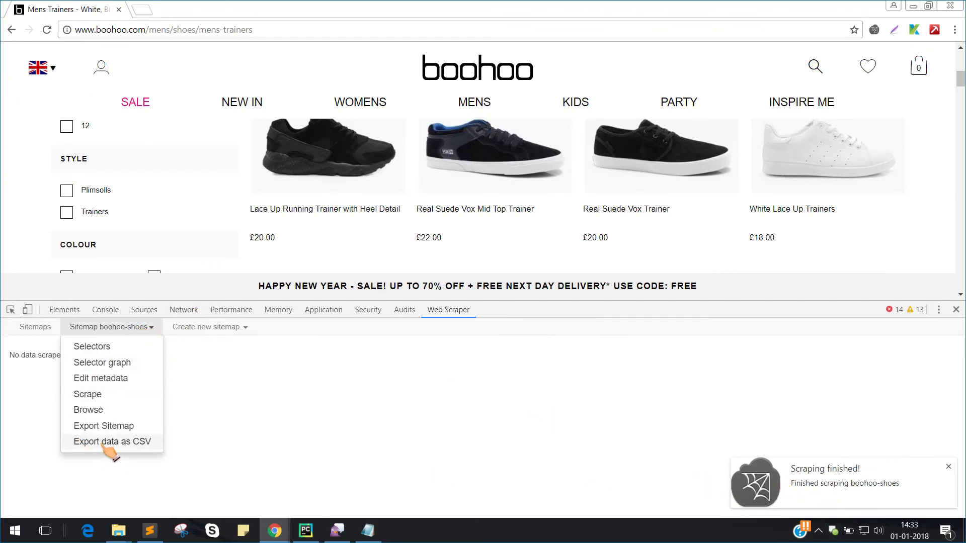
{"action": "left_click", "coordinate": [127, 444]}
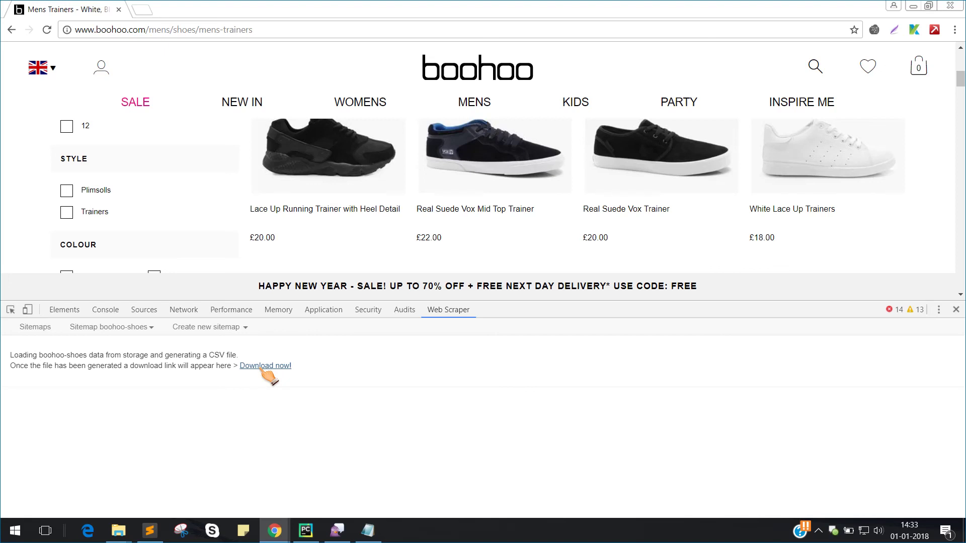
{"action": "left_click", "coordinate": [265, 366]}
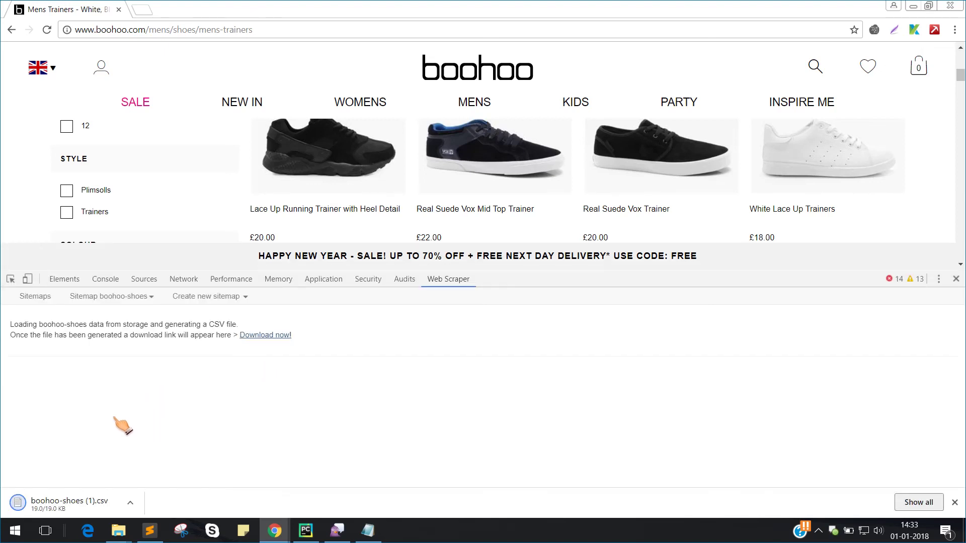